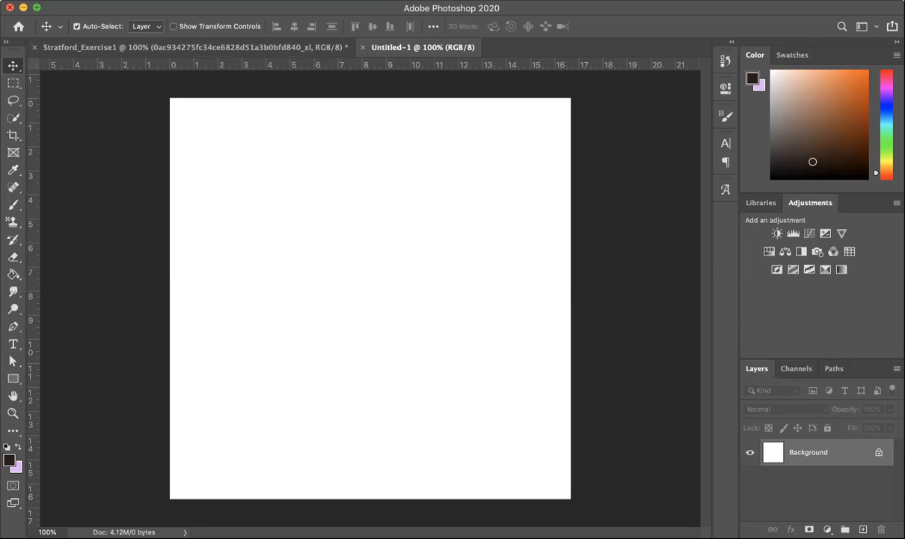
# Place the 0ac934275fc34ce6828d...40_xl.jpg photo from the Desktop as an embedded image, keeping its default size and position.
pyautogui.click(90, 0)
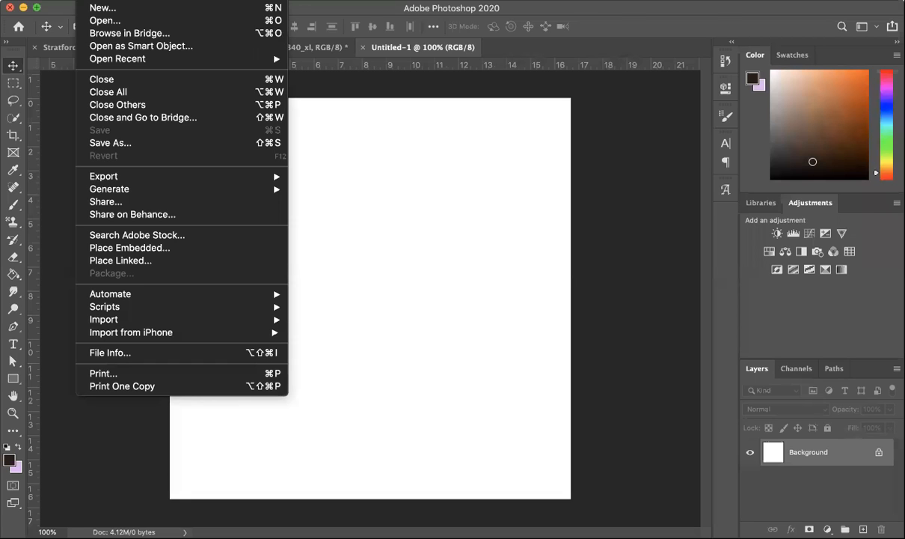
pyautogui.click(123, 249)
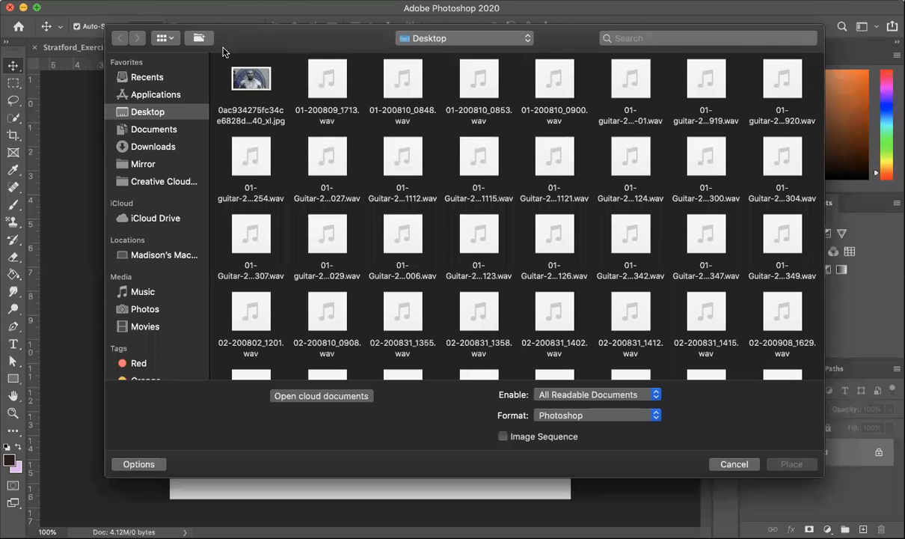
pyautogui.click(245, 93)
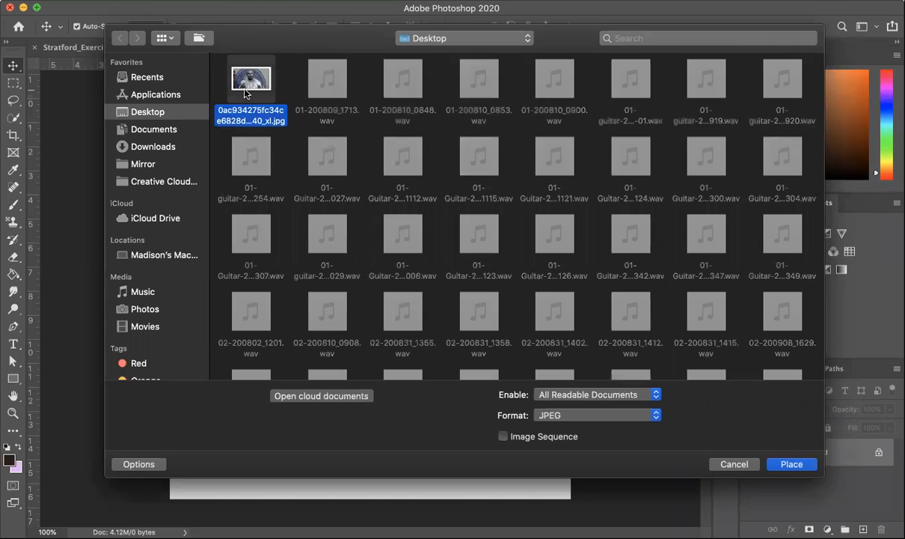
pyautogui.click(801, 467)
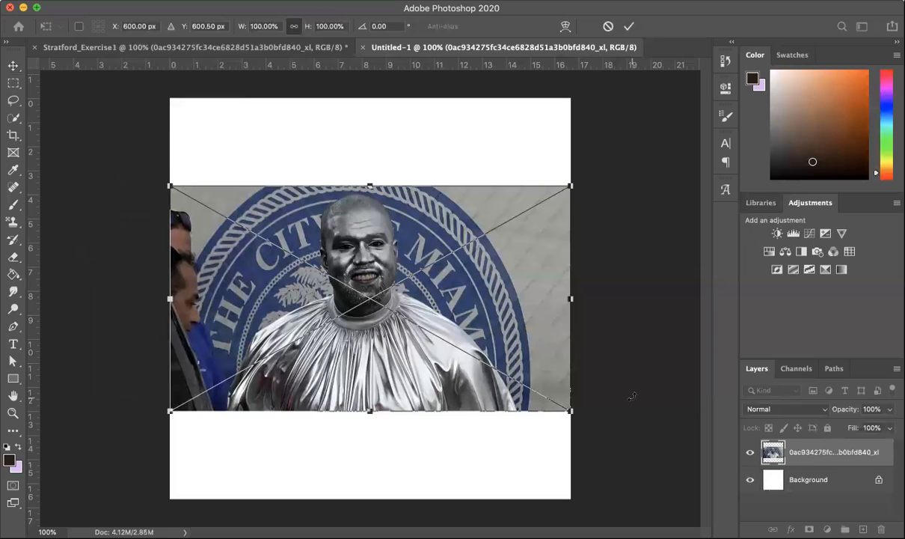
pyautogui.press('Return')
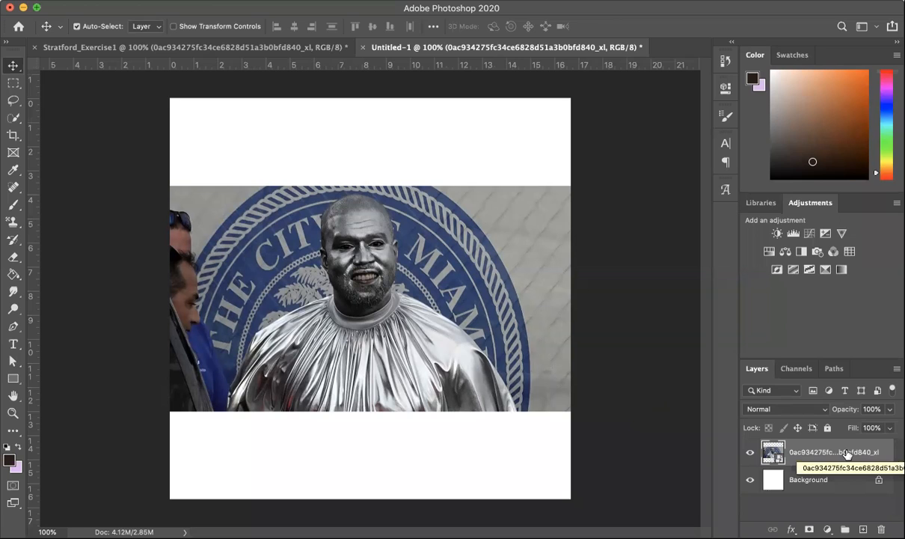
# Rename the placed photo's layer to Kanye.
pyautogui.doubleClick(838, 451)
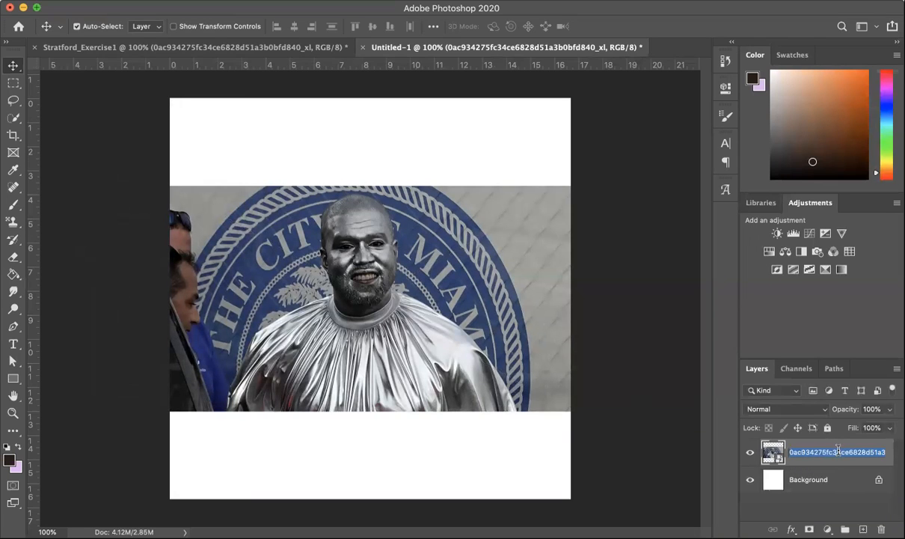
pyautogui.write('Kanye')
pyautogui.press('Return')
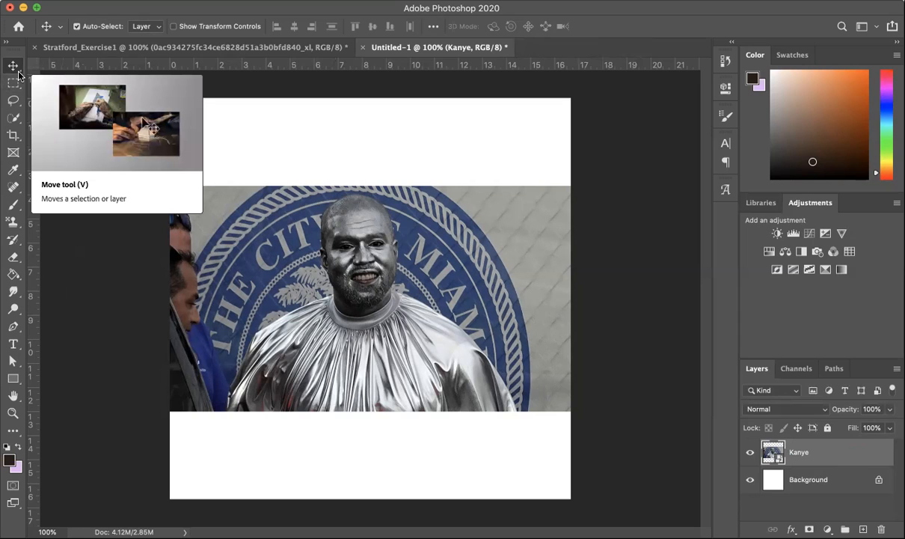
# Select the man in the silver cape with the Quick Selection tool and subtract the spill beside his head.
pyautogui.click(21, 126)
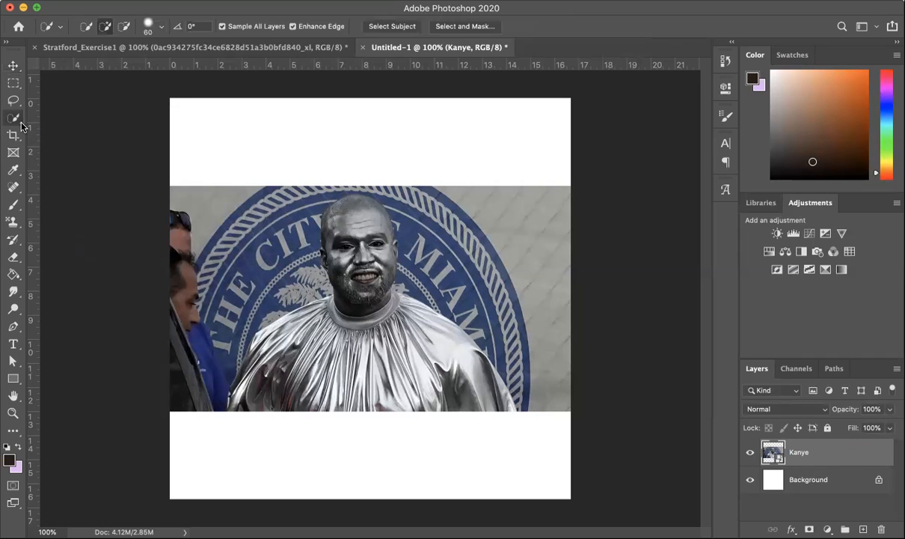
pyautogui.rightClick(20, 125)
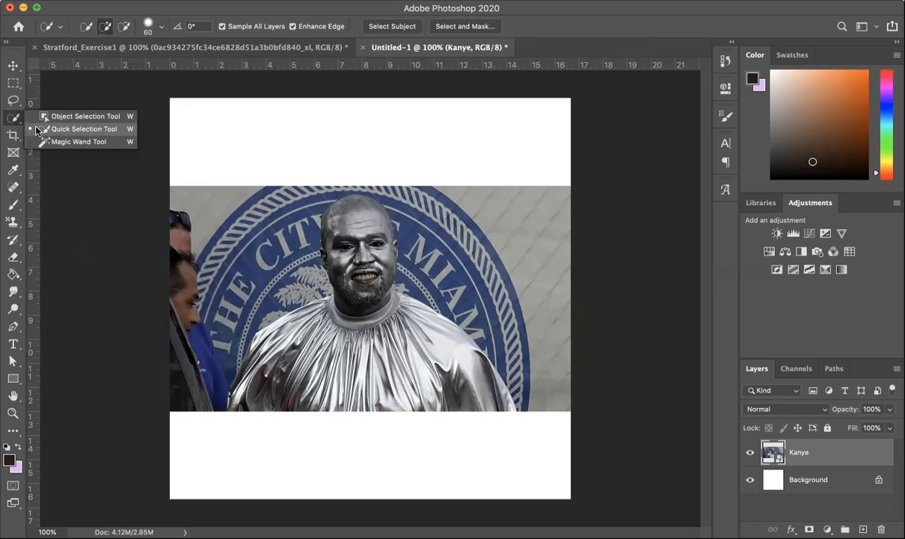
pyautogui.click(35, 131)
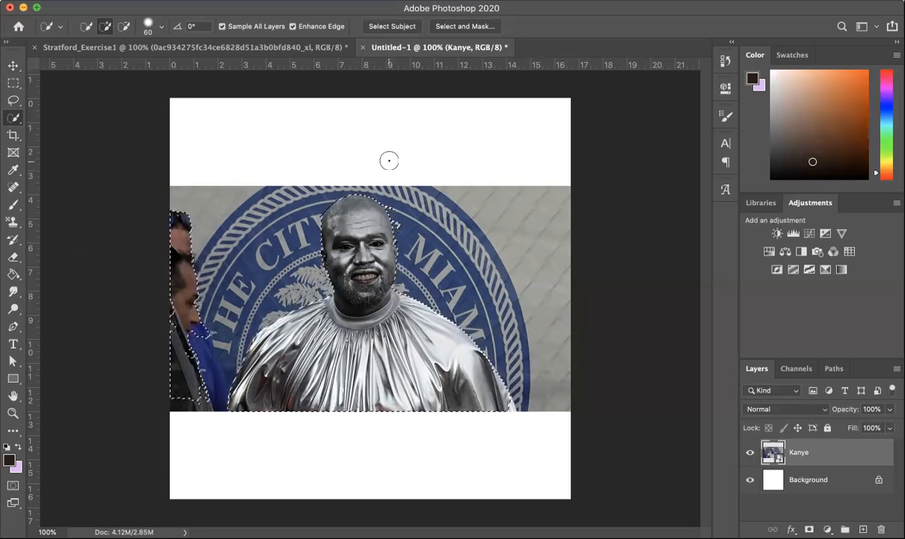
pyautogui.press('alt')
pyautogui.press('alt')
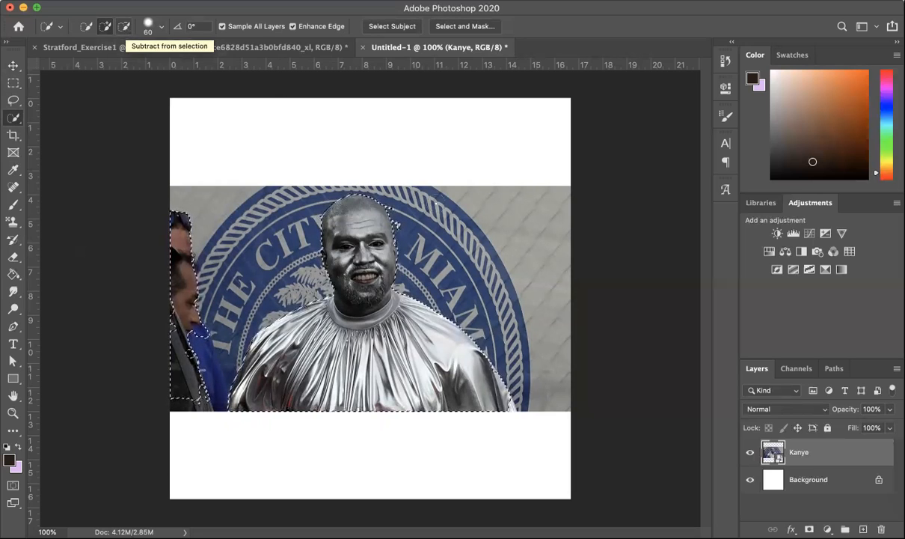
pyautogui.press('alt')
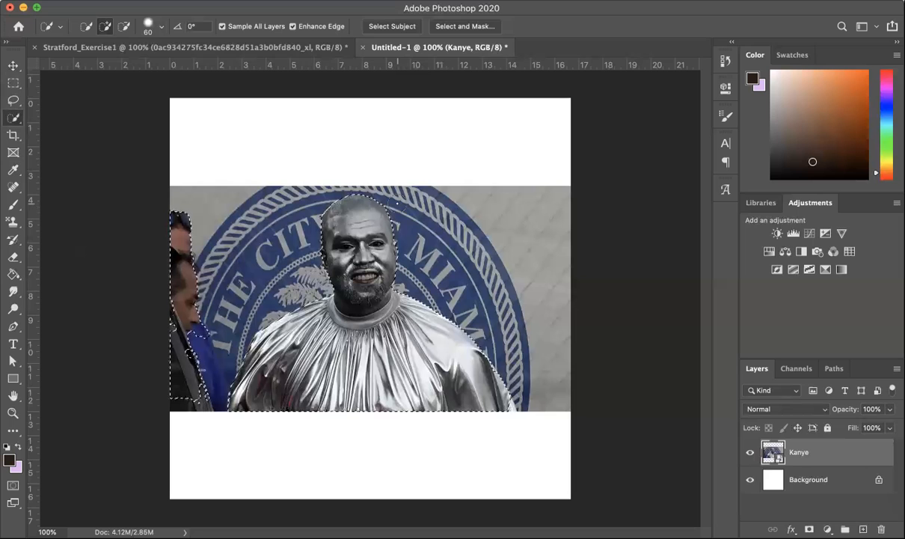
# Reduce the selection brush size to 25 and subtract the bystanders at the photo's left edge from the selection.
pyautogui.press('[')
pyautogui.press('[')
pyautogui.press(']')
pyautogui.press(']')
pyautogui.press(']')
pyautogui.press(']')
pyautogui.press(']')
pyautogui.press(']')
pyautogui.press(']')
pyautogui.press(']')
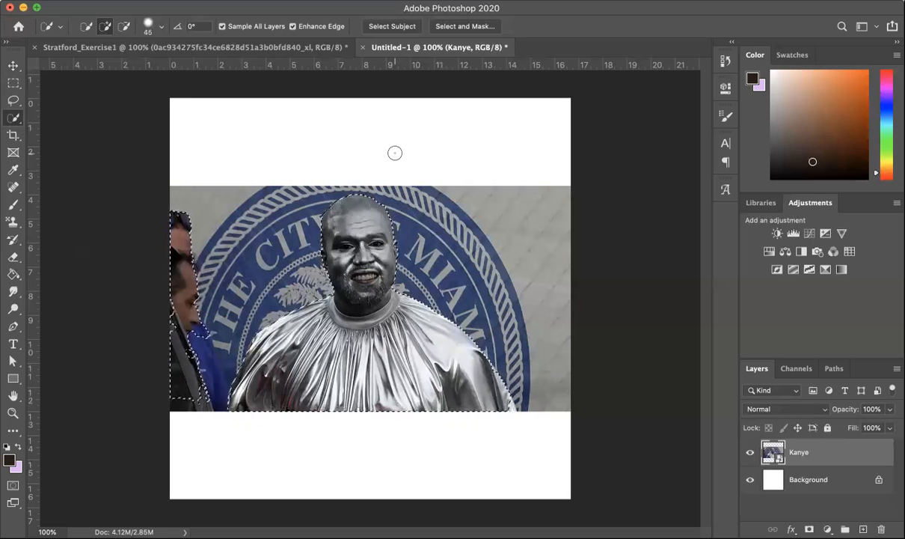
pyautogui.press('[')
pyautogui.press('[')
pyautogui.press('[')
pyautogui.press('[')
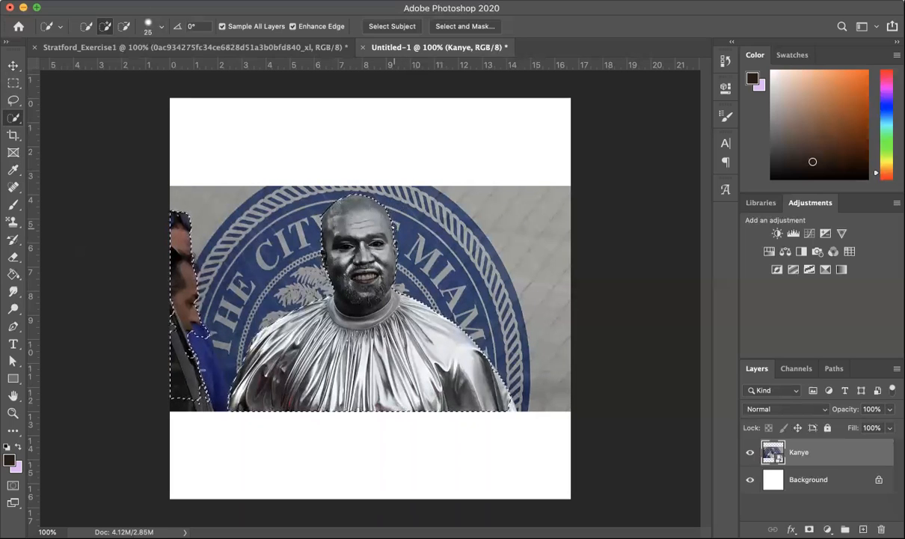
pyautogui.press('alt')
pyautogui.moveTo(196, 394)
pyautogui.mouseDown()
pyautogui.moveTo(171, 374)
pyautogui.moveTo(194, 387)
pyautogui.mouseUp()
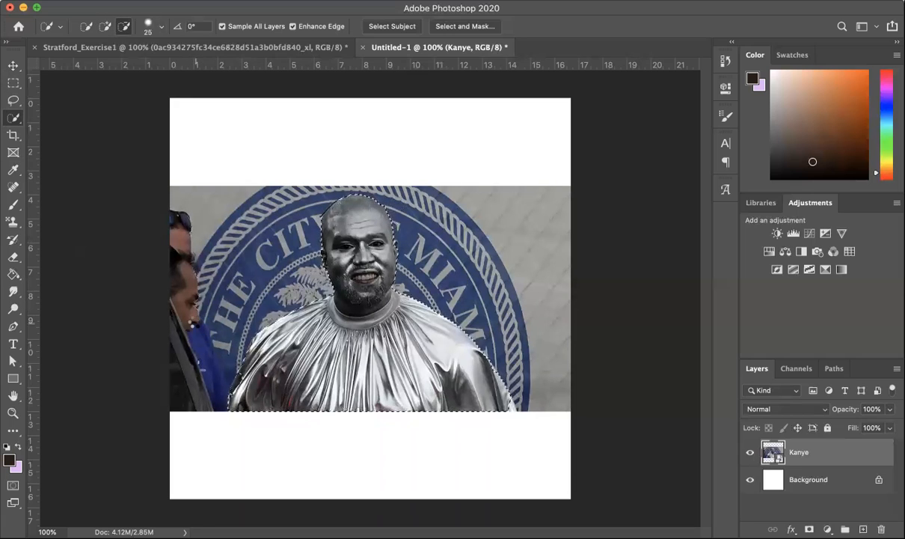
pyautogui.keyDown('alt'); pyautogui.click(196, 323); pyautogui.keyUp('alt')
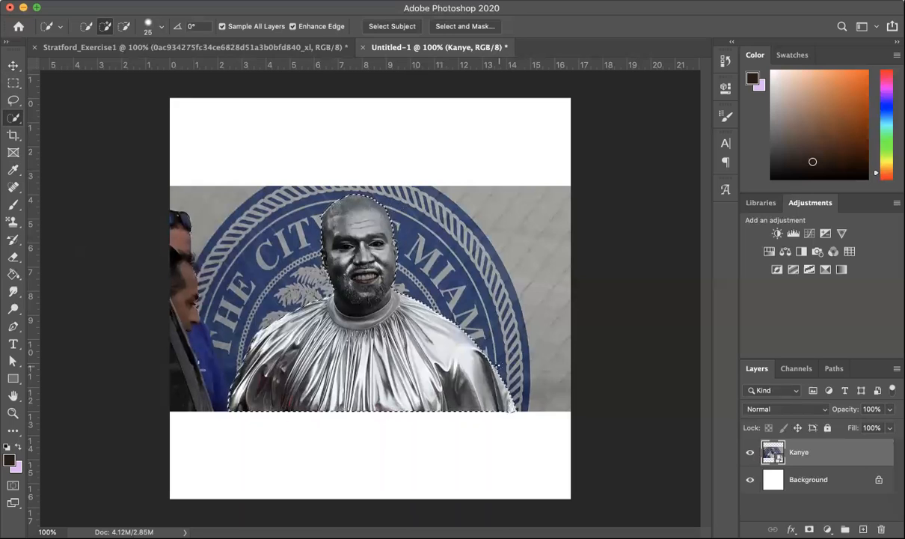
# Reduce the selection brush size to 9 and refine the selection along the right shoulder edge of the silver cape.
pyautogui.press('alt')
pyautogui.press('super+equal')
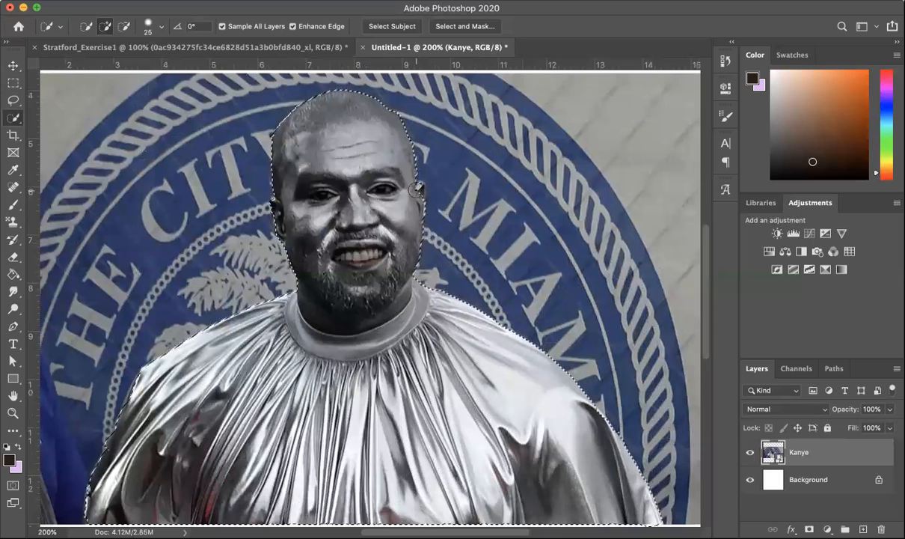
pyautogui.press('[')
pyautogui.press('[')
pyautogui.press('[')
pyautogui.press('[')
pyautogui.click(596, 411)
pyautogui.press('alt')
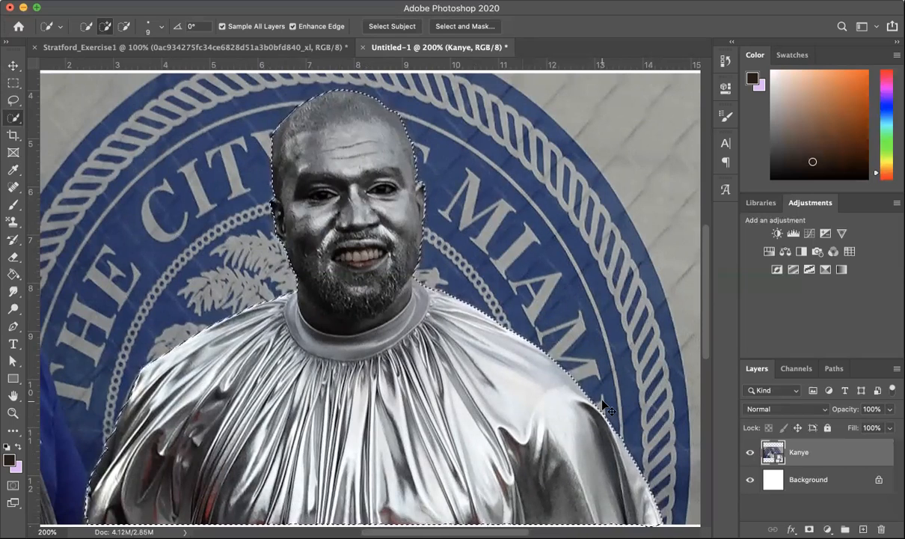
pyautogui.press('super+minus')
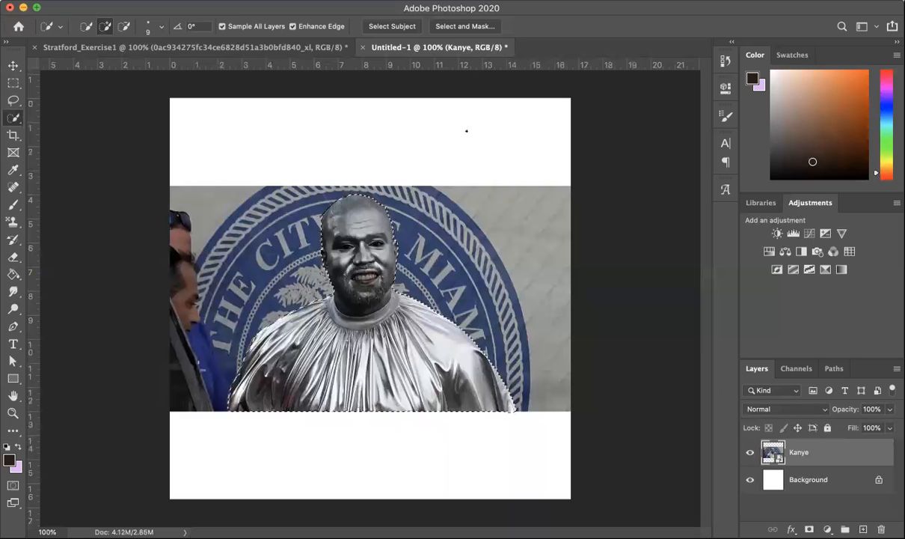
# Run the selection through Select and Mask, then add it as a layer mask to the Kanye layer.
pyautogui.click(468, 27)
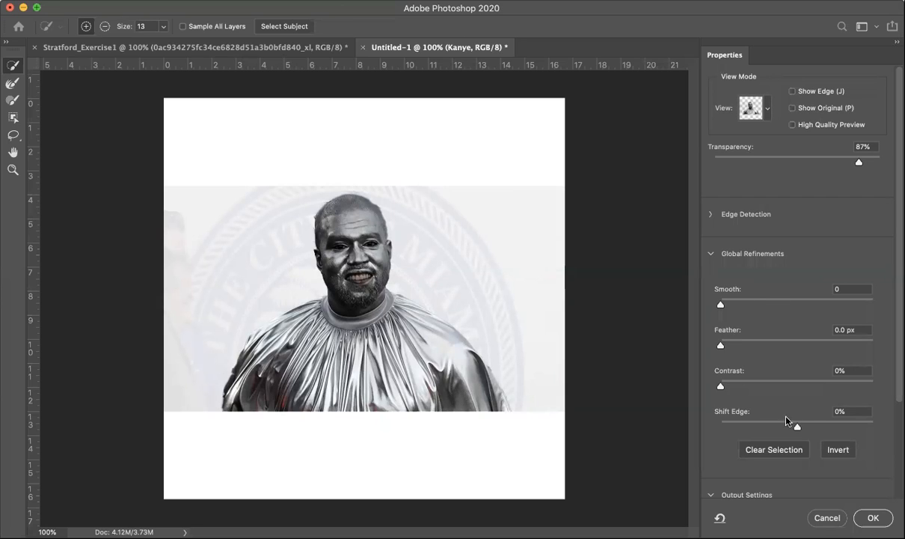
pyautogui.moveTo(731, 304); pyautogui.dragTo(729, 302)
pyautogui.click(873, 517)
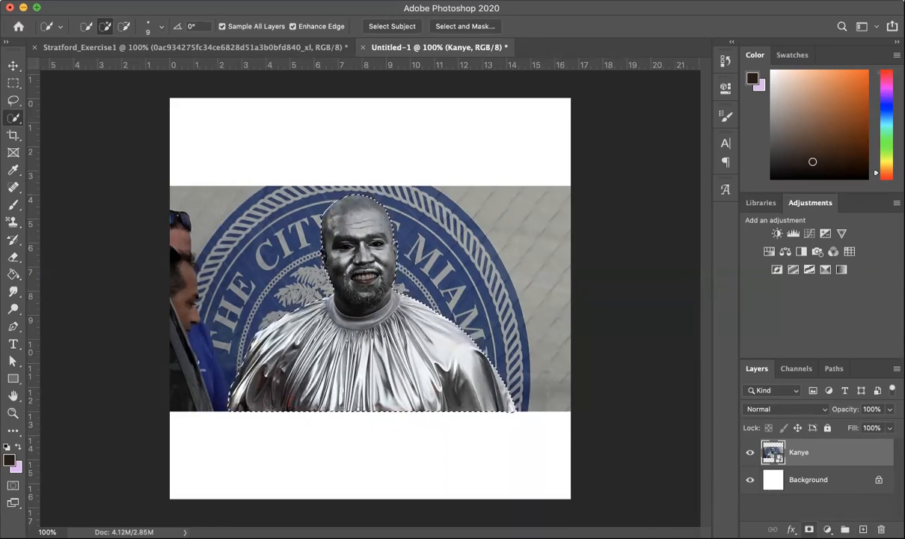
pyautogui.click(809, 529)
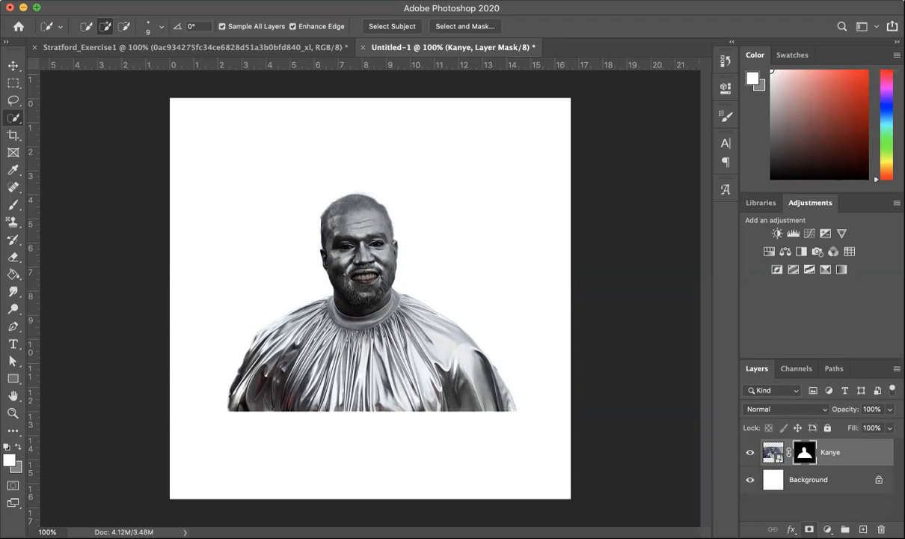
pyautogui.press('super+t')
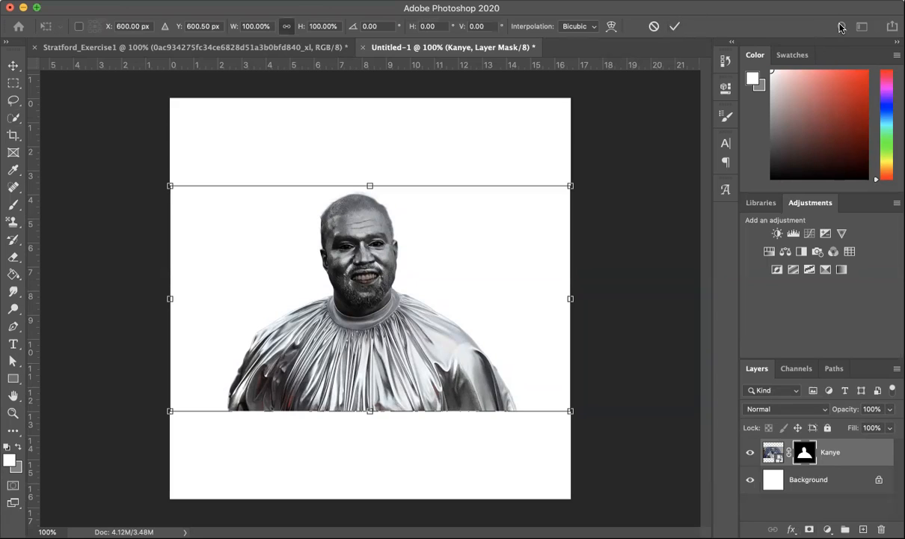
pyautogui.press('Return')
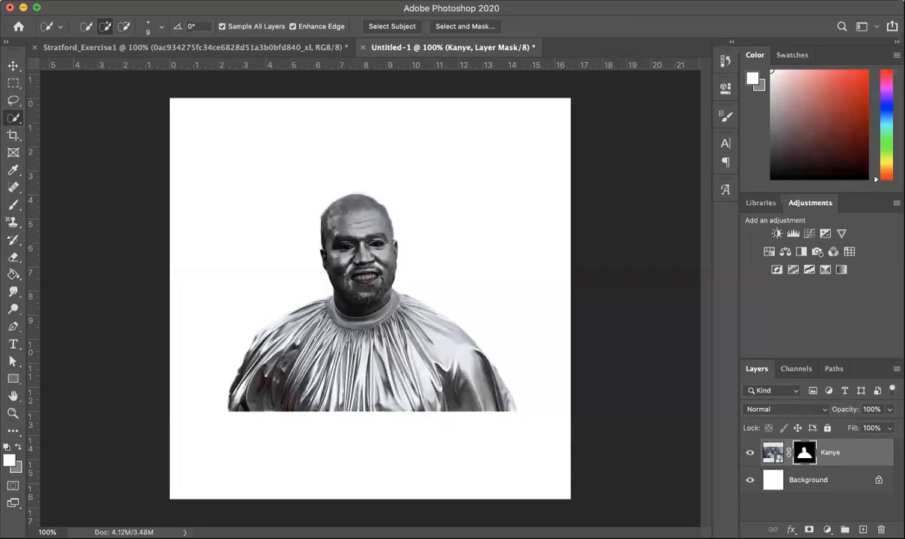
pyautogui.click(842, 28)
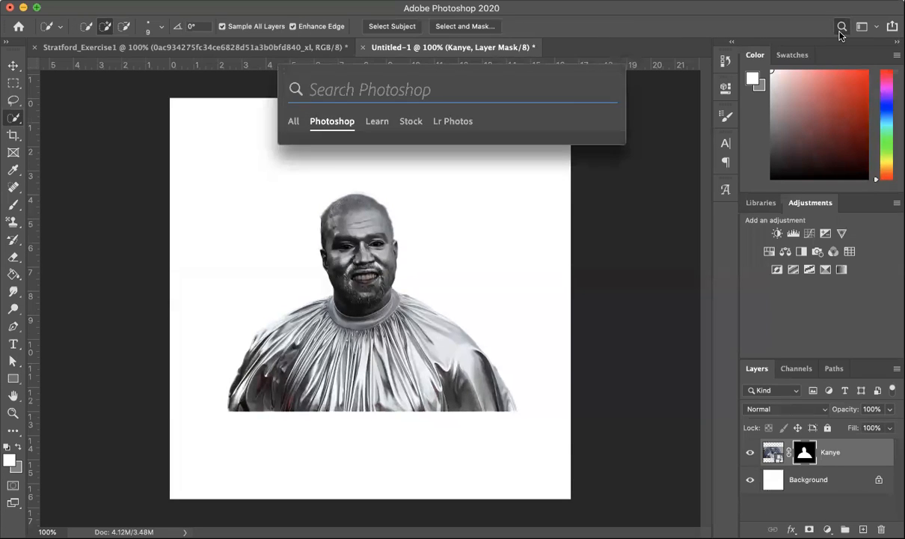
pyautogui.write('trans')
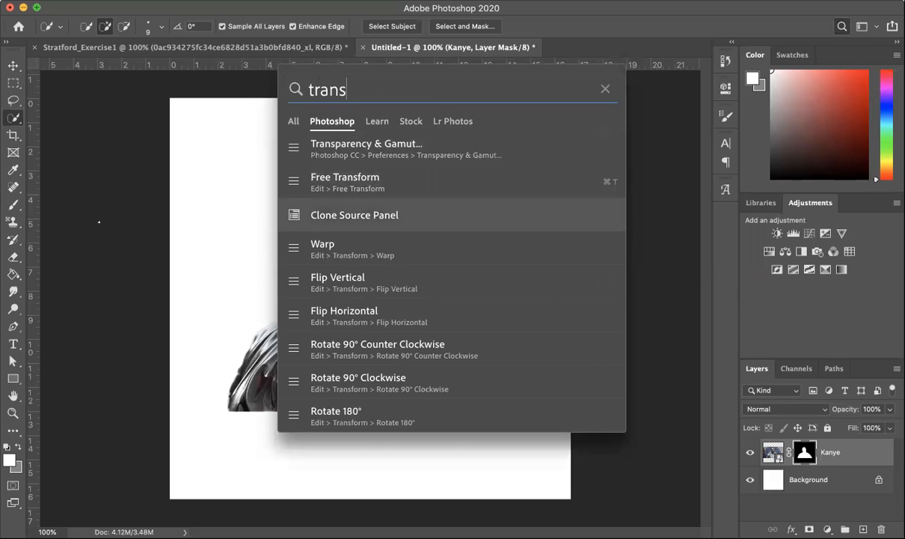
pyautogui.click(606, 89)
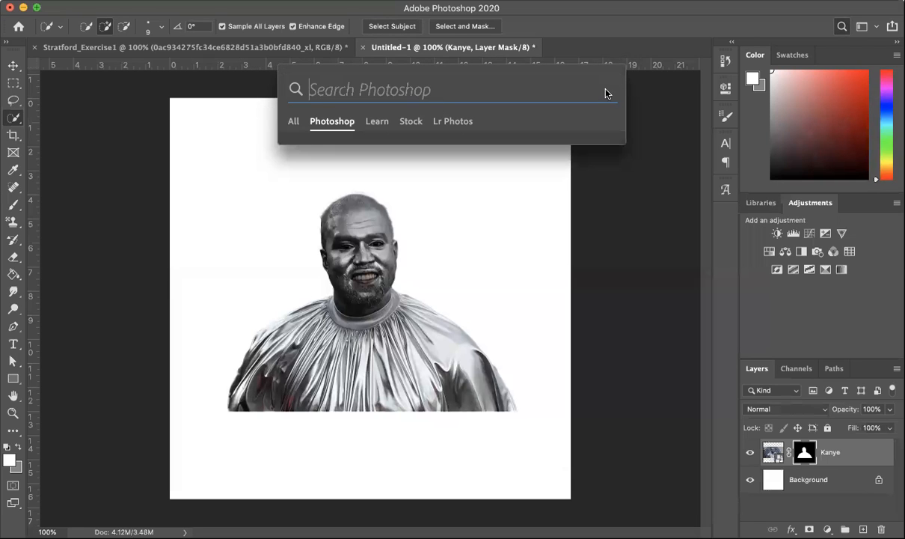
# Scale the masked Kanye layer proportionally to about 139% with Free Transform so its lower edge meets the canvas bottom.
pyautogui.click(88, 0)
pyautogui.moveTo(116, 0)
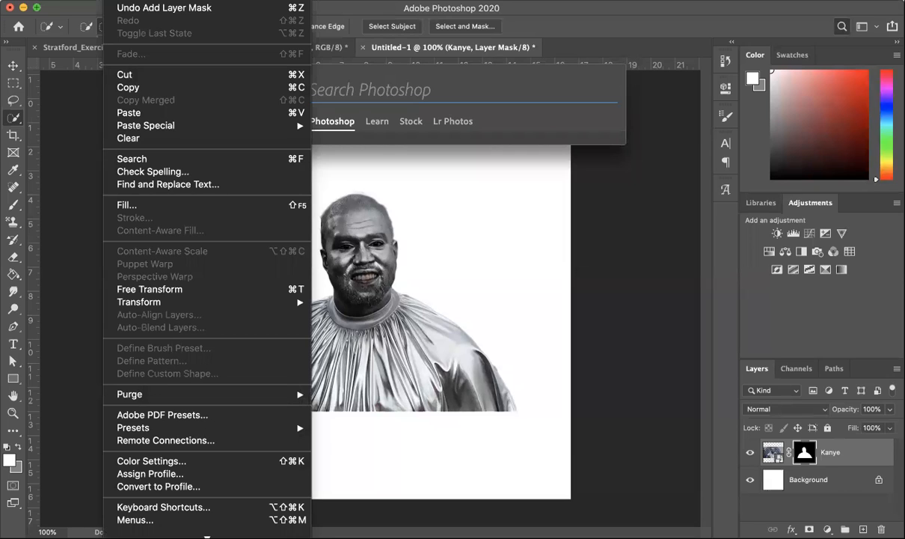
pyautogui.click(157, 292)
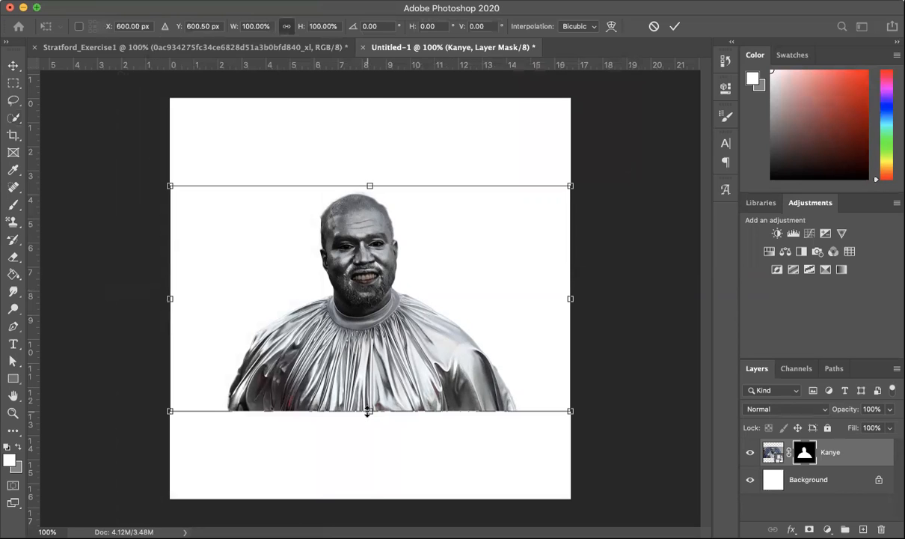
pyautogui.moveTo(369, 411); pyautogui.dragTo(367, 497)
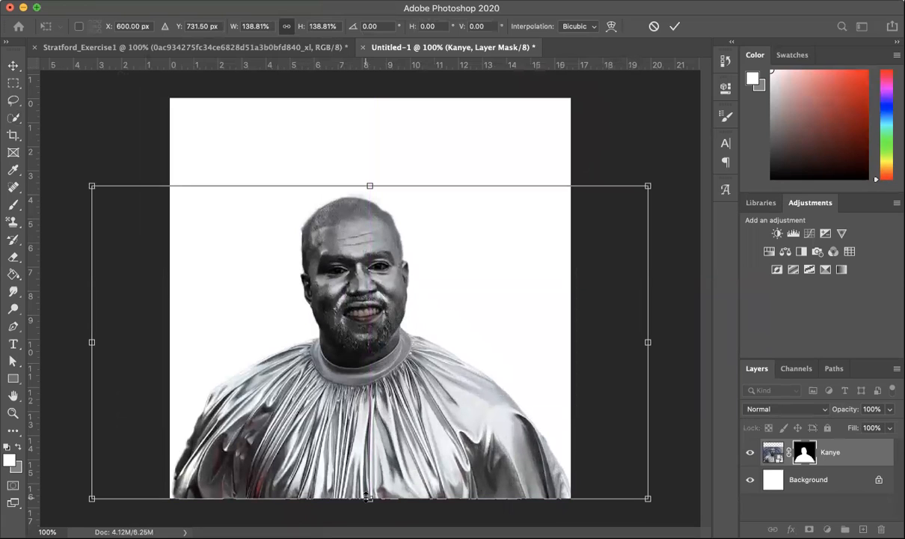
pyautogui.press('Return')
pyautogui.press('w')
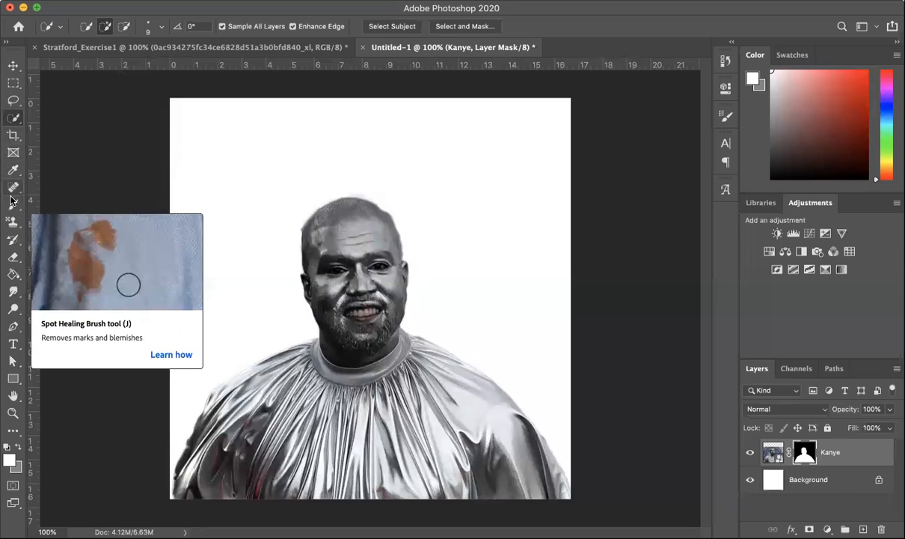
# Set up the Eraser tool with a brush size of 15 for cleaning the mask edges around the head.
pyautogui.click(14, 259)
pyautogui.click(59, 257)
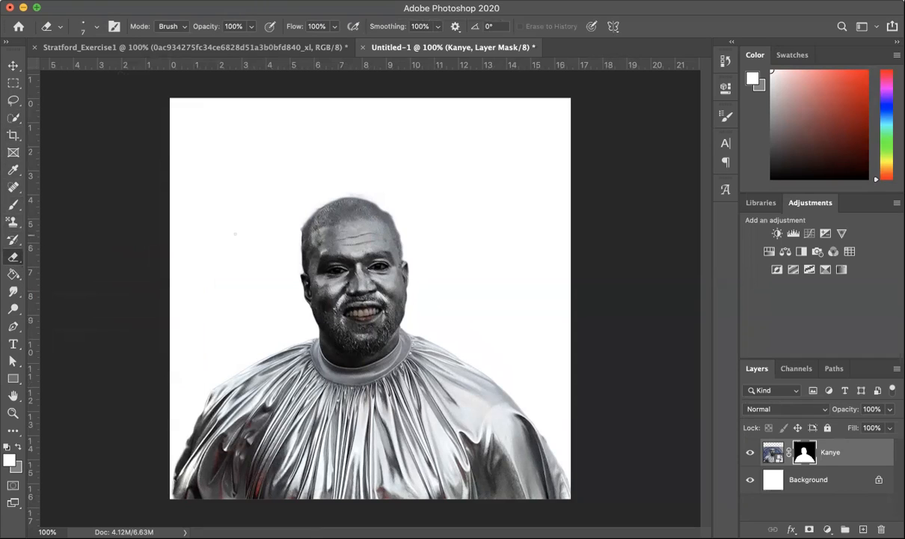
pyautogui.press(']')
pyautogui.press(']')
pyautogui.press(']')
pyautogui.press('[')
pyautogui.press('[')
pyautogui.press('super+equal')
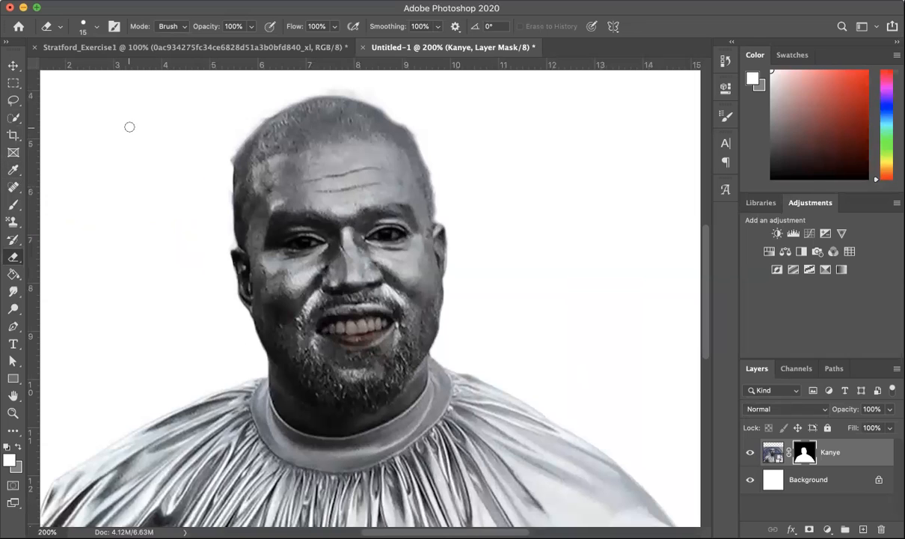
# Paint black on the Kanye layer mask with the Brush at size 10 to remove the fringe along the top of the head.
pyautogui.press('i')
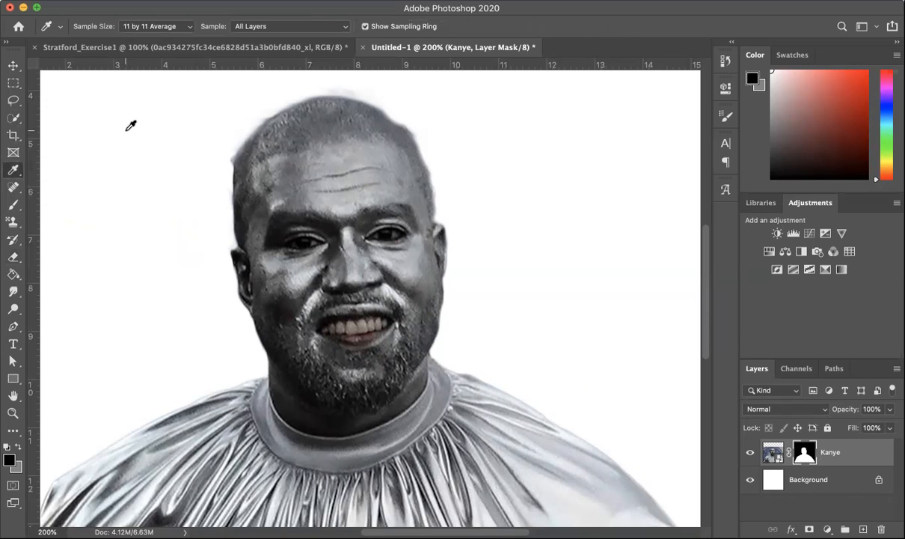
pyautogui.click(130, 125)
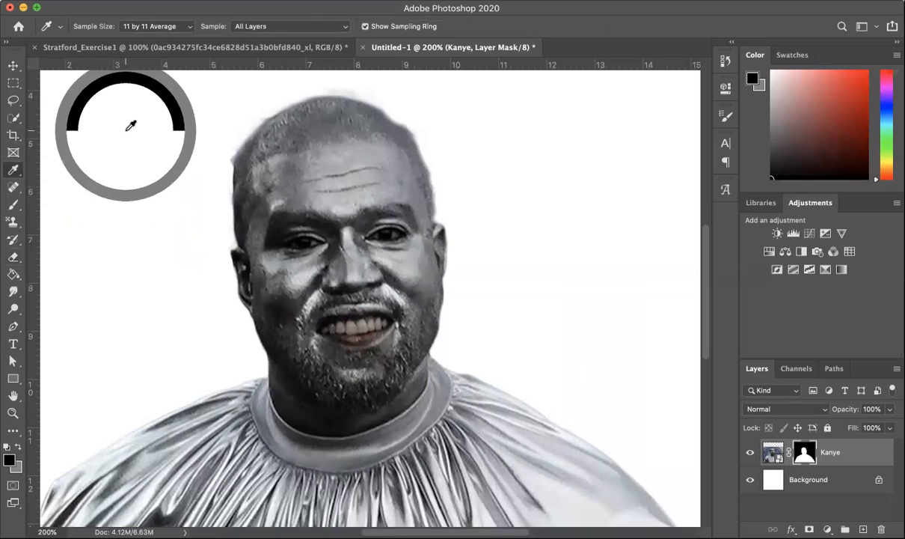
pyautogui.rightClick(17, 204)
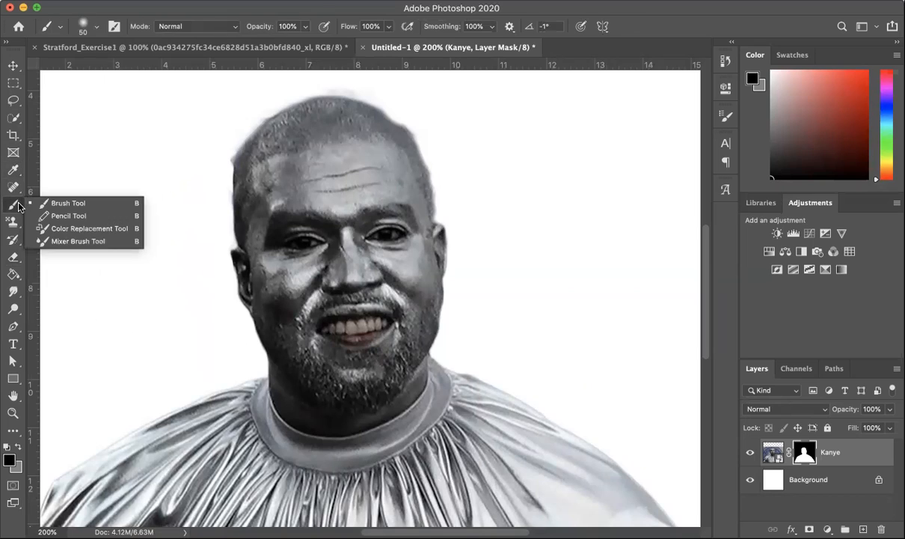
pyautogui.click(71, 203)
pyautogui.press('[')
pyautogui.press('[')
pyautogui.press('[')
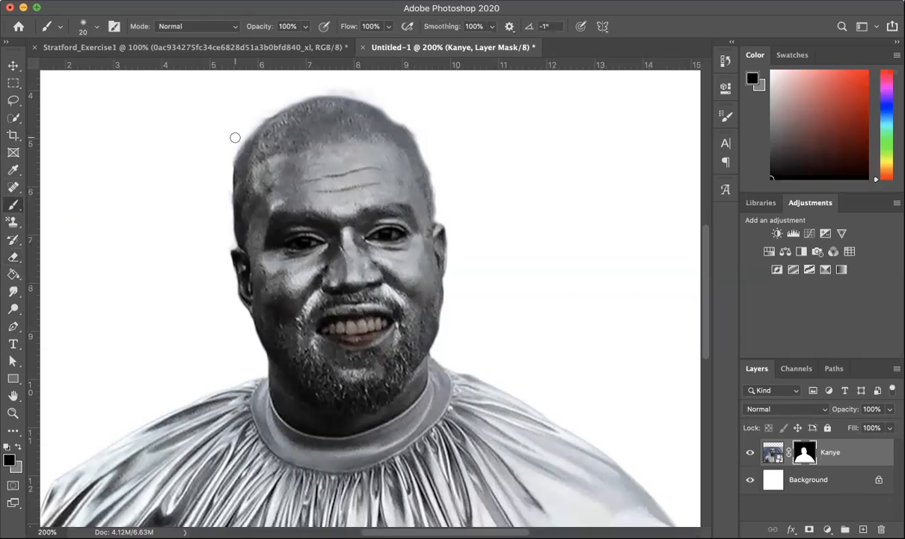
pyautogui.press('[')
pyautogui.moveTo(306, 94)
pyautogui.mouseDown()
pyautogui.moveTo(327, 83)
pyautogui.moveTo(376, 96)
pyautogui.mouseUp()
pyautogui.click(13, 170)
pyautogui.click(84, 141)
pyautogui.click(13, 204)
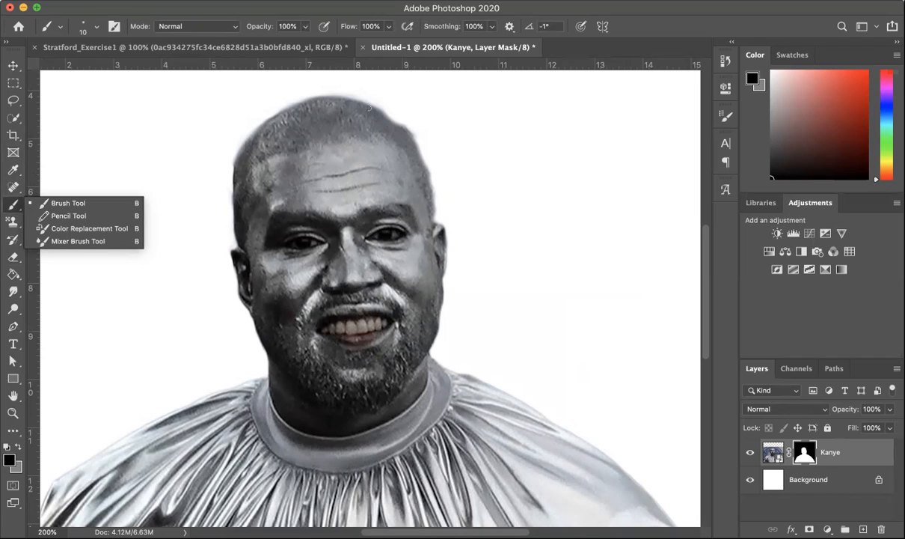
pyautogui.click(97, 27)
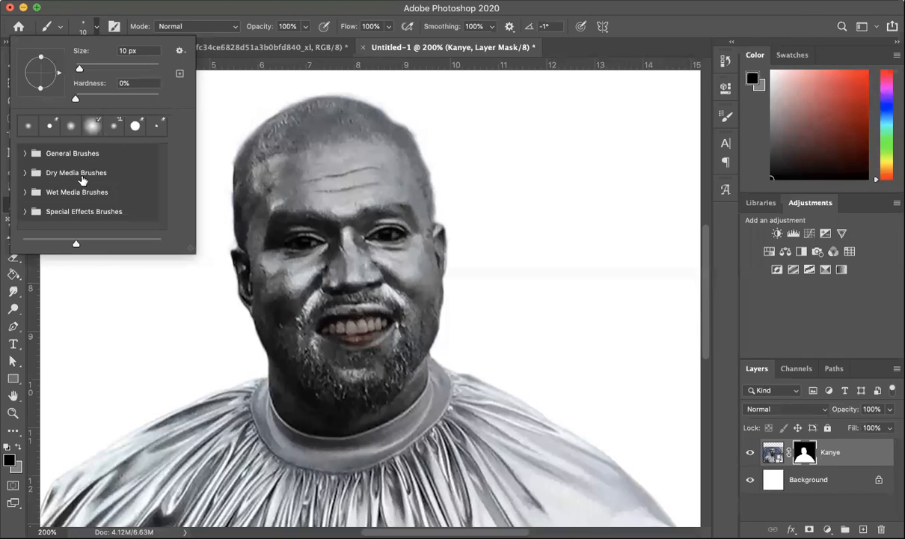
pyautogui.click(61, 27)
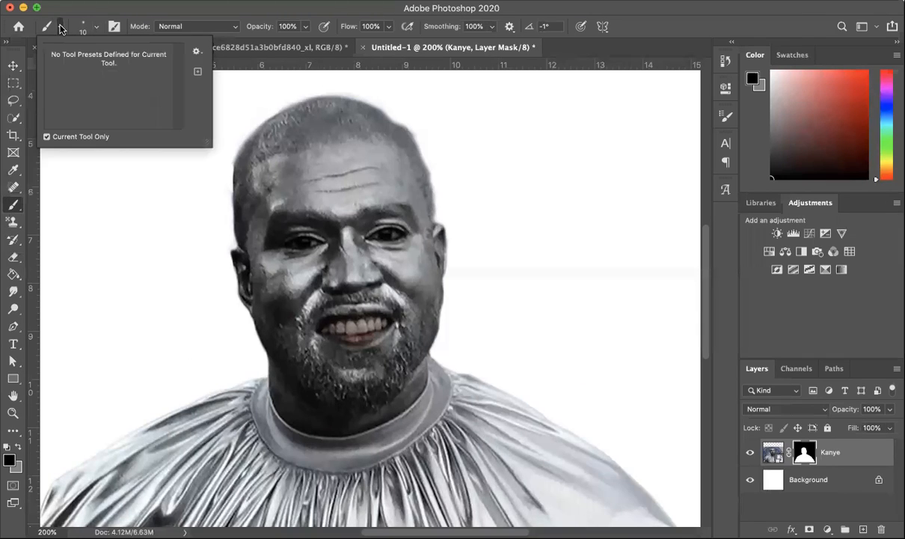
pyautogui.click(96, 28)
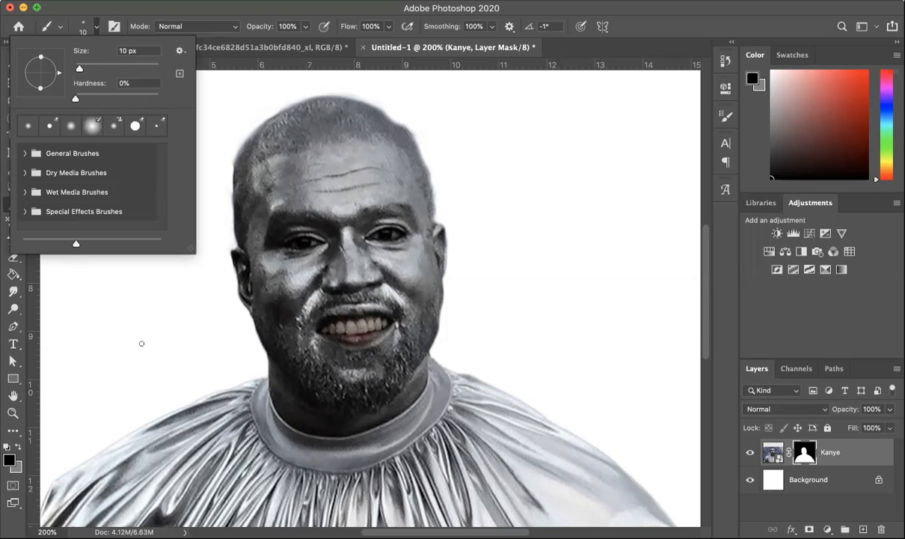
pyautogui.click(15, 522)
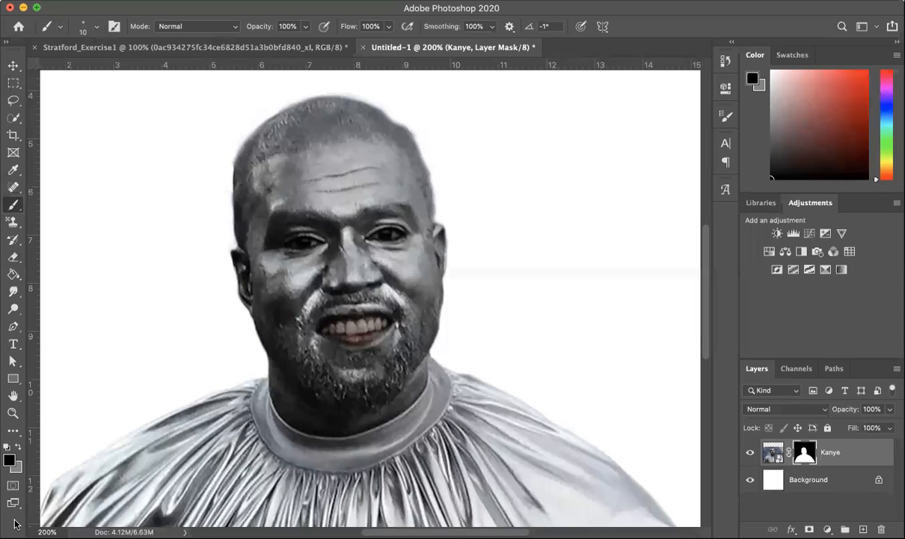
# Place the banana photo download.jpg as an embedded image and hide the Kanye layer.
pyautogui.press('super+minus')
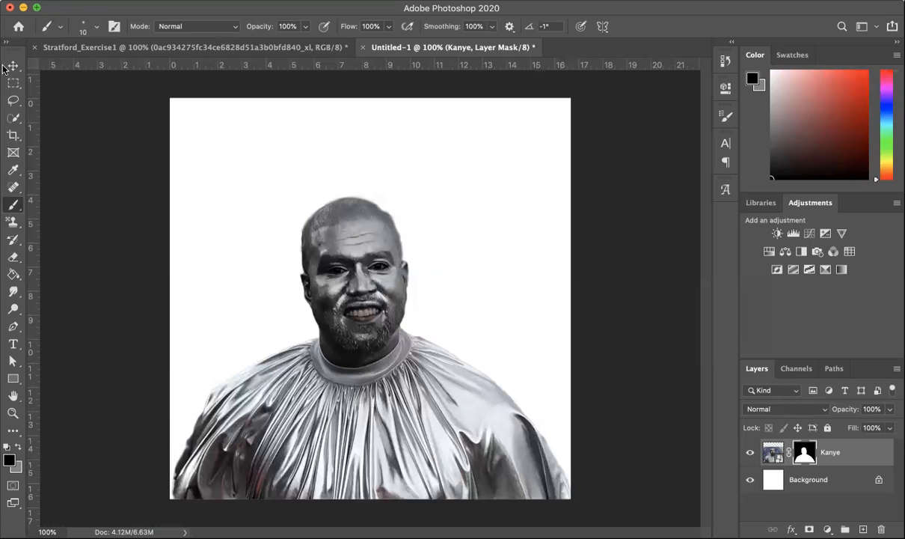
pyautogui.click(86, 0)
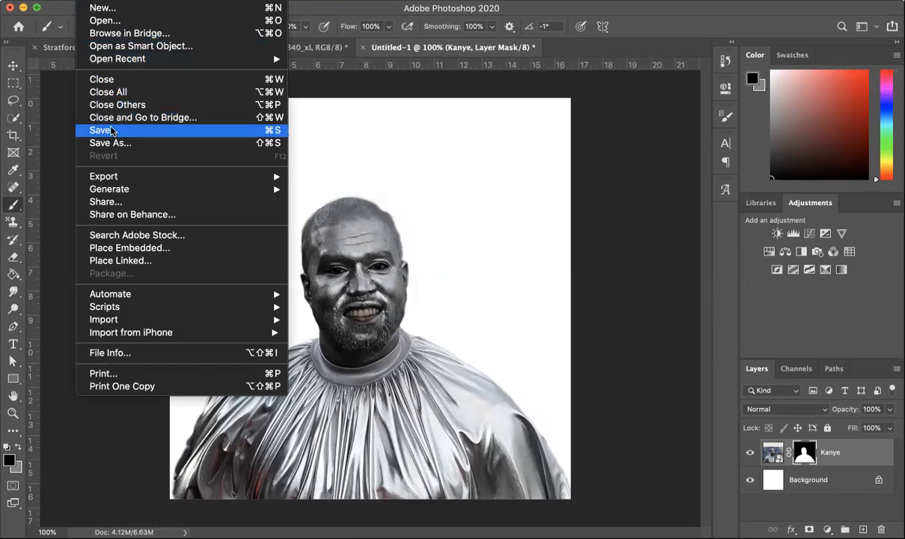
pyautogui.click(125, 247)
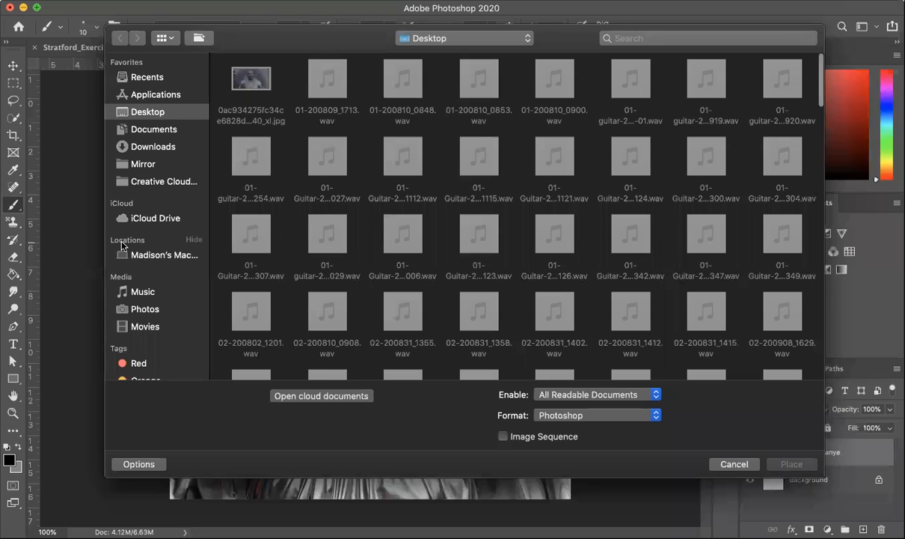
pyautogui.click(147, 78)
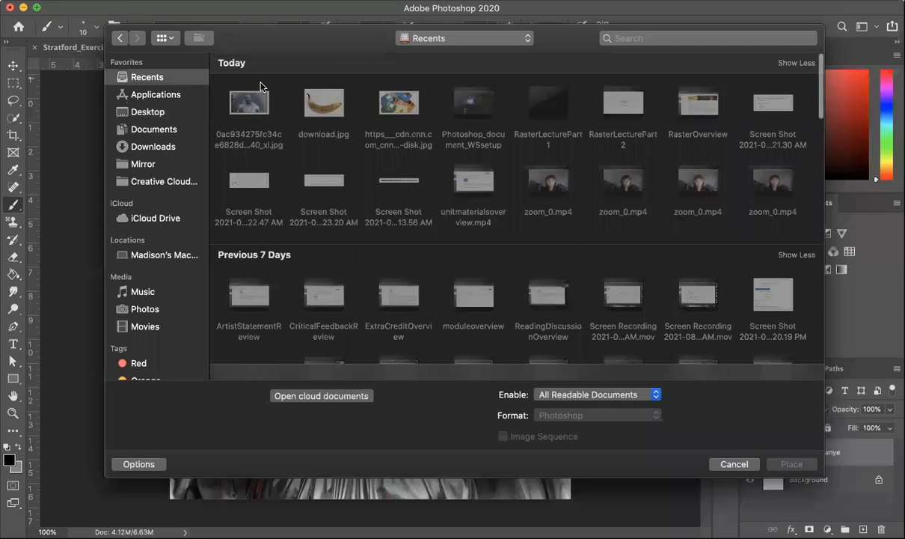
pyautogui.click(308, 103)
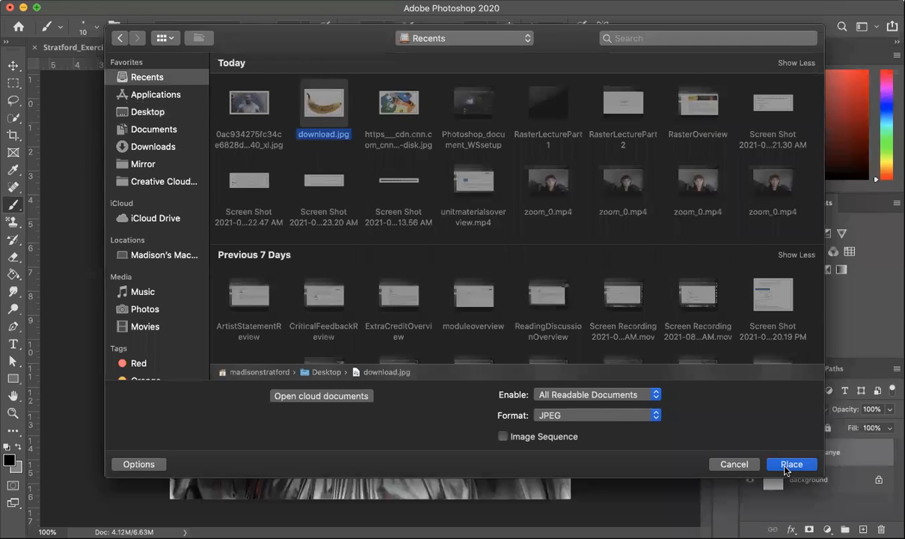
pyautogui.click(787, 464)
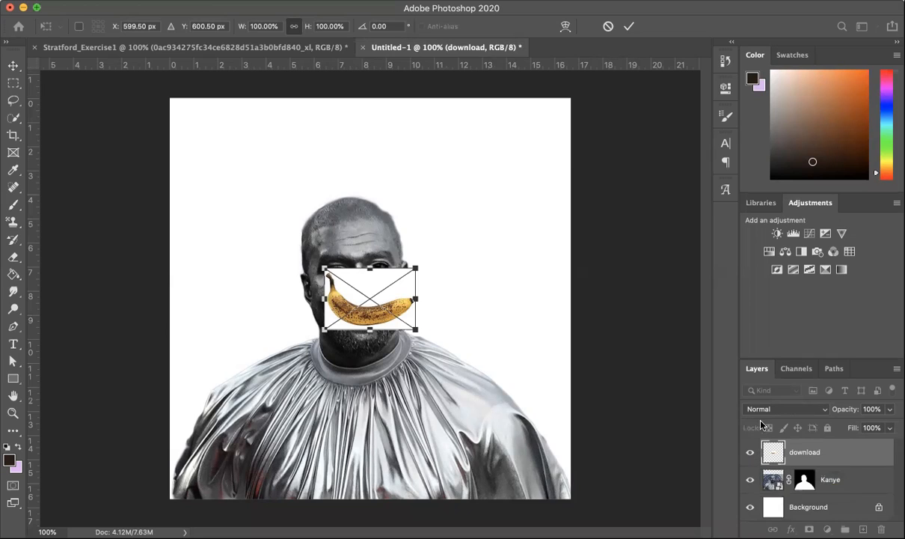
pyautogui.click(750, 483)
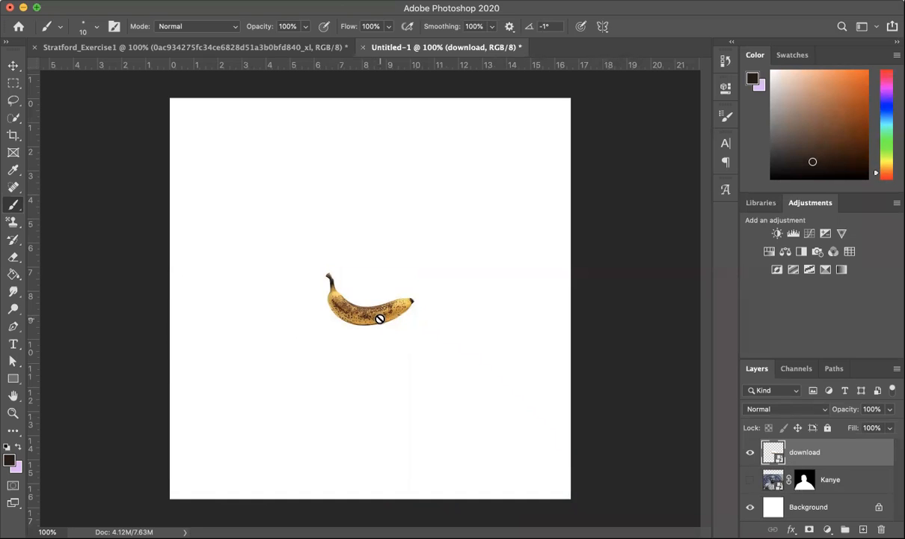
# Enlarge the banana to about 210% near the canvas centre with Free Transform and rotate it by about 76°.
pyautogui.click(13, 66)
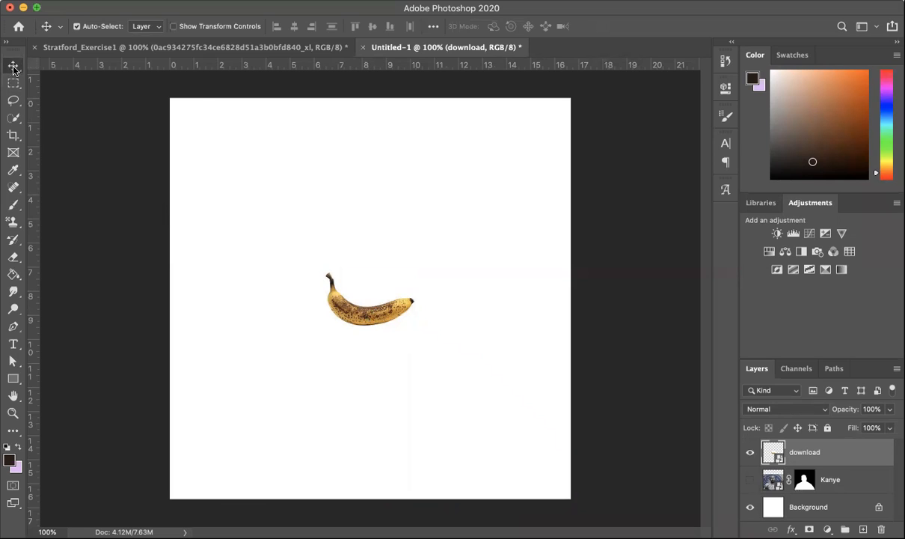
pyautogui.click(18, 205)
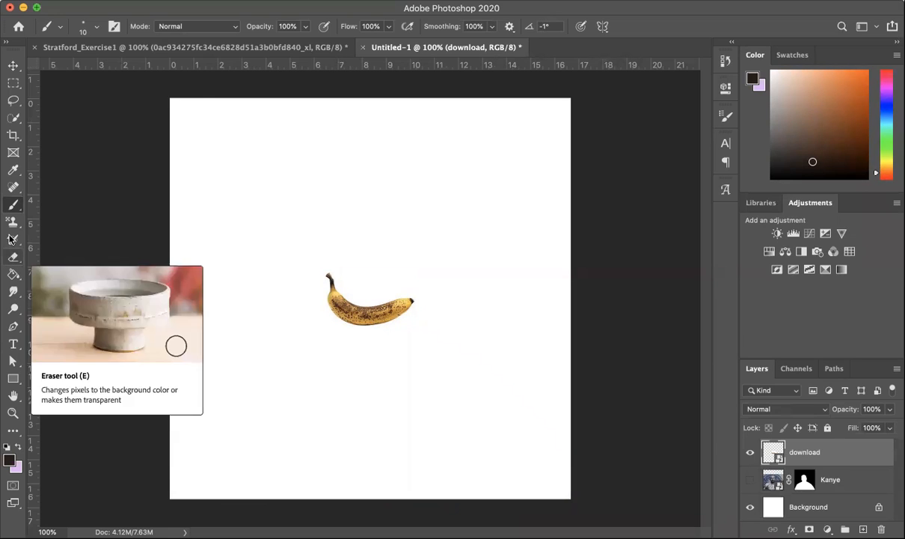
pyautogui.click(12, 65)
pyautogui.click(379, 320)
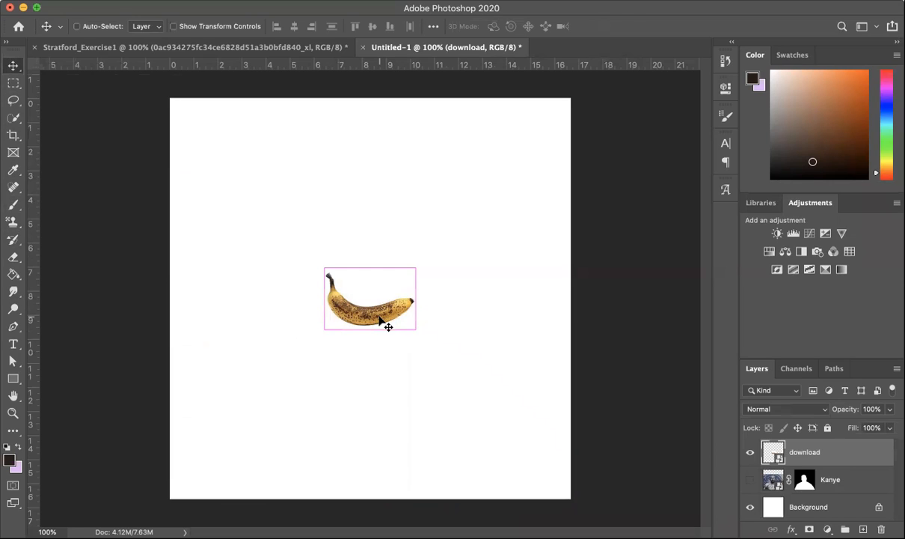
pyautogui.press('super+t')
pyautogui.moveTo(417, 331); pyautogui.dragTo(461, 412)
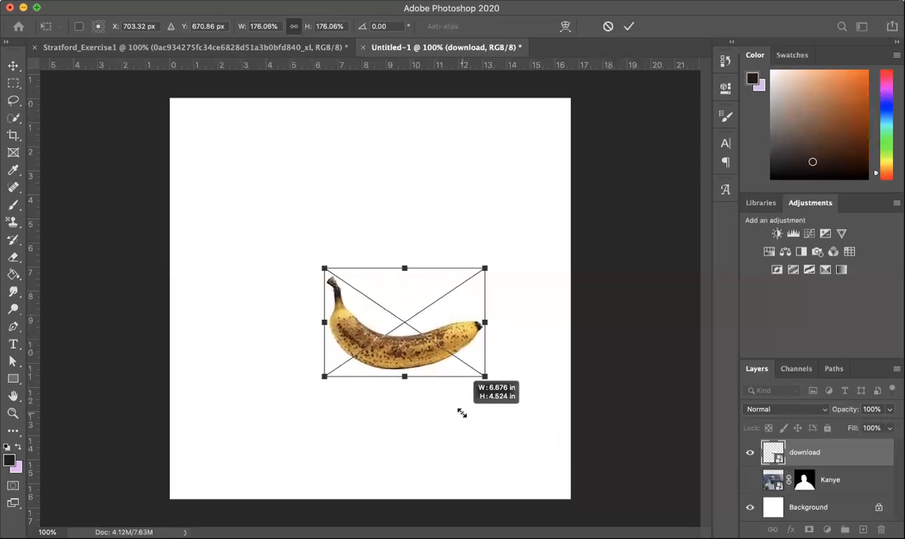
pyautogui.moveTo(358, 330); pyautogui.dragTo(294, 299)
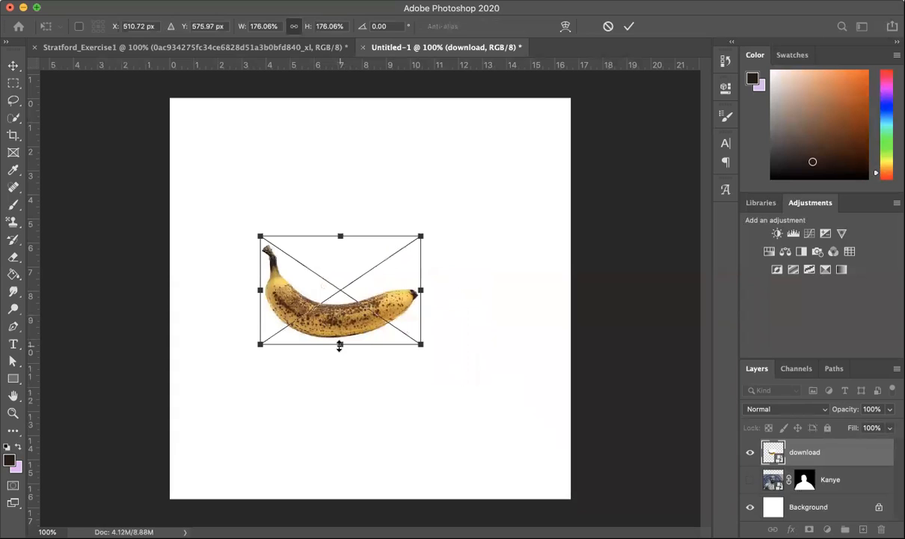
pyautogui.moveTo(339, 345); pyautogui.dragTo(341, 365)
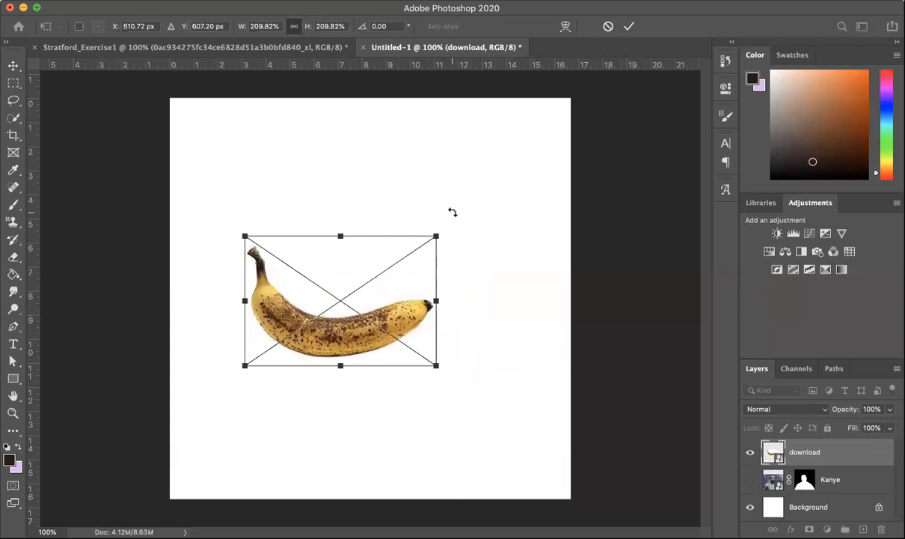
pyautogui.moveTo(445, 212); pyautogui.dragTo(457, 388)
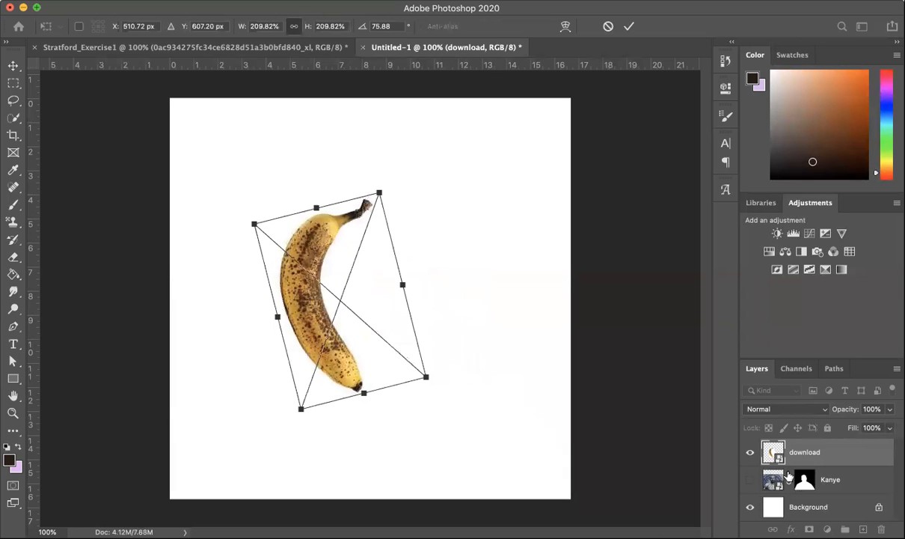
pyautogui.press('Return')
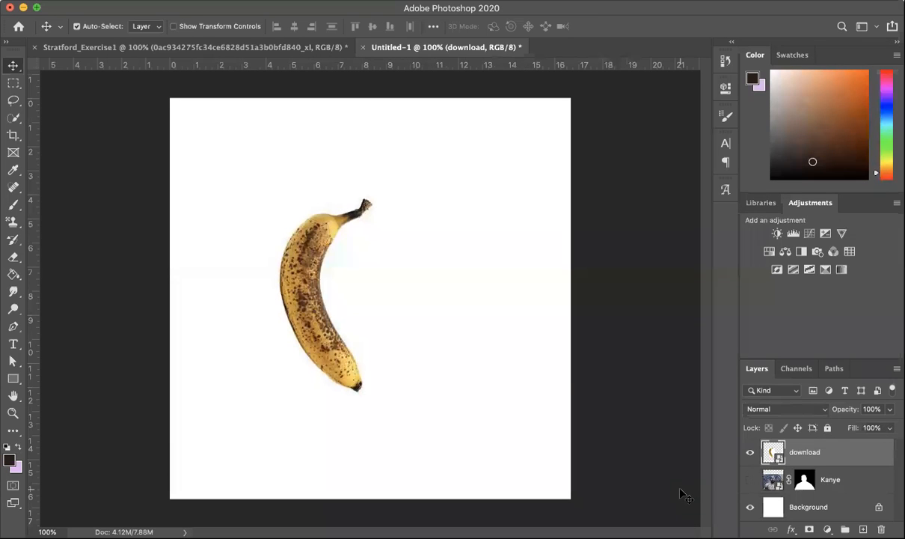
# Select the banana with Select Subject, set Smooth to 5 in Select and Mask, and apply the selection as its layer mask.
pyautogui.click(750, 480)
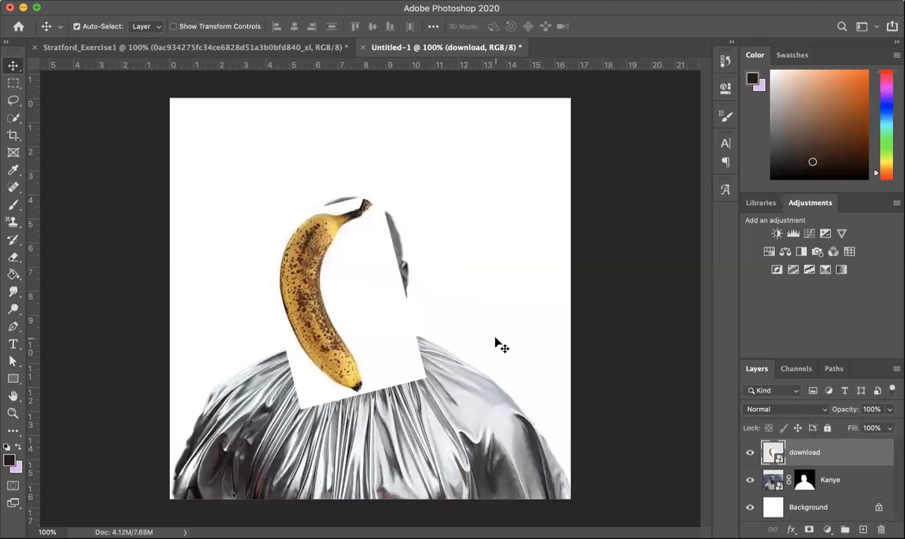
pyautogui.click(750, 479)
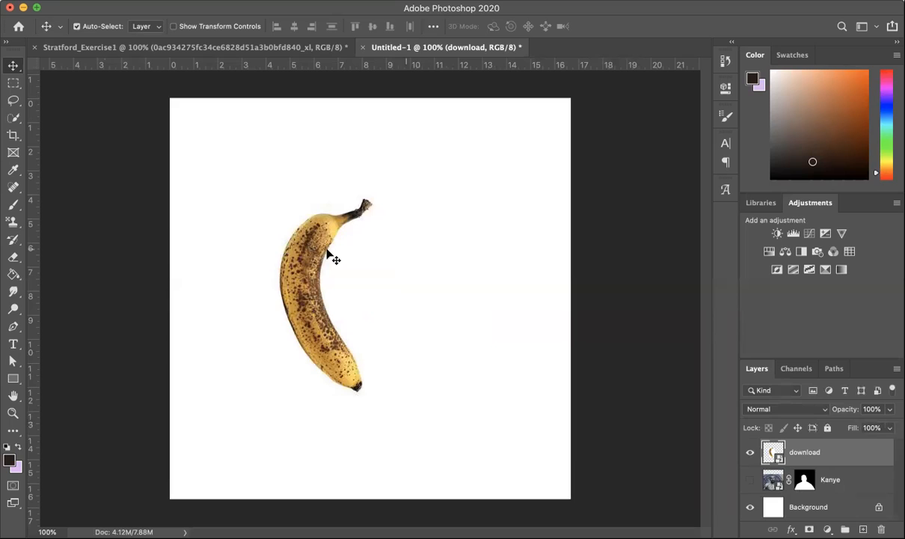
pyautogui.click(17, 120)
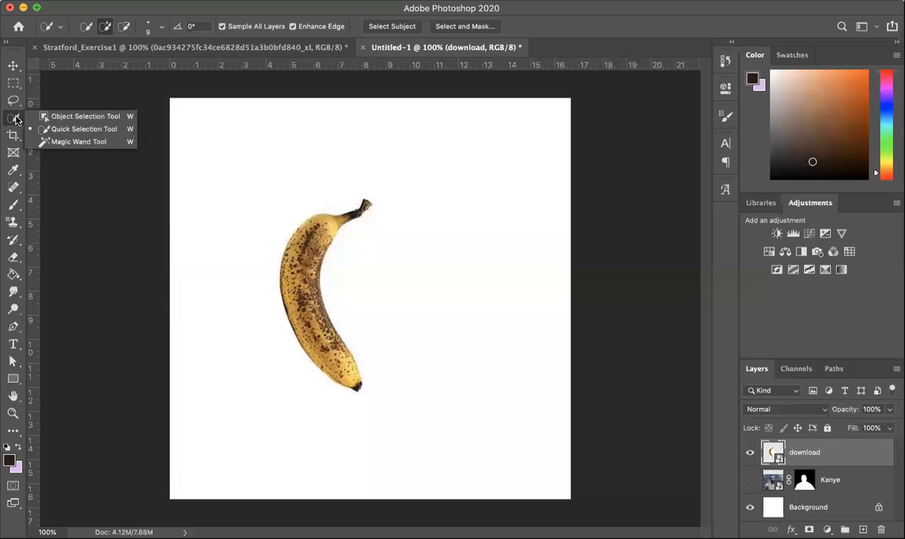
pyautogui.click(386, 29)
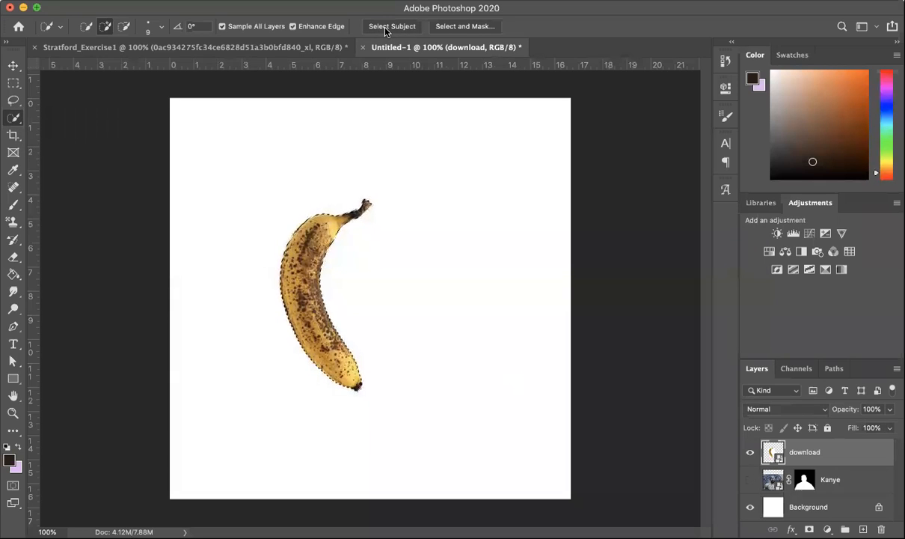
pyautogui.click(463, 27)
pyautogui.moveTo(721, 304); pyautogui.dragTo(728, 302)
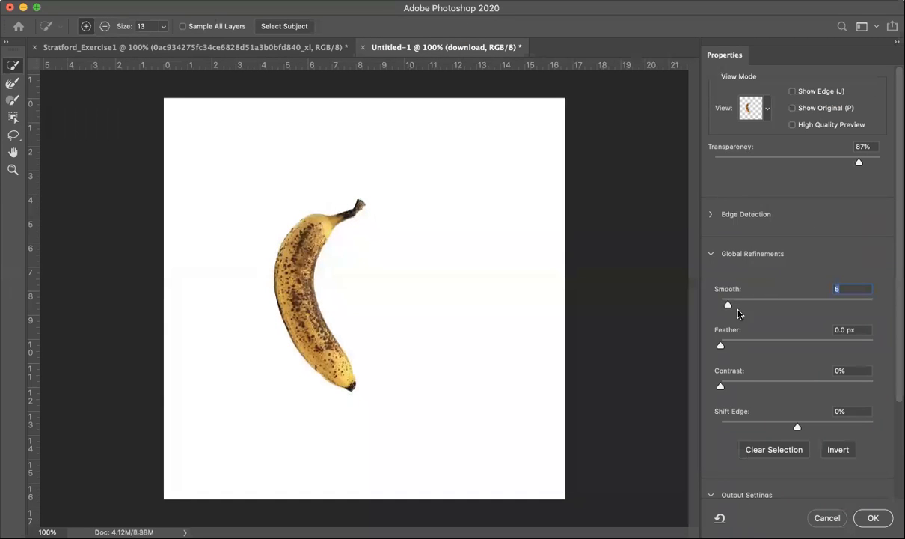
pyautogui.click(873, 518)
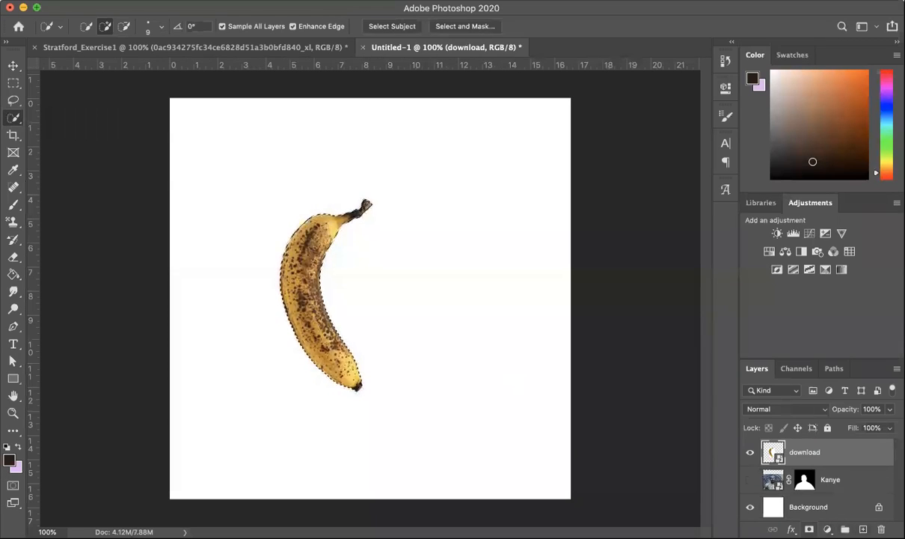
pyautogui.click(810, 528)
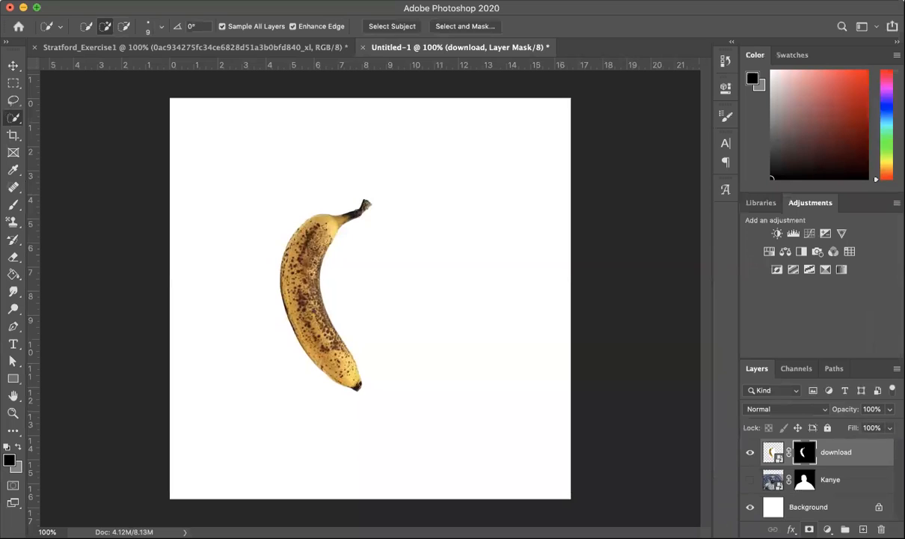
# Show the Kanye layer, scale the banana to about 51%, rotate it about -41° and place it along the man's ear and jaw.
pyautogui.click(749, 479)
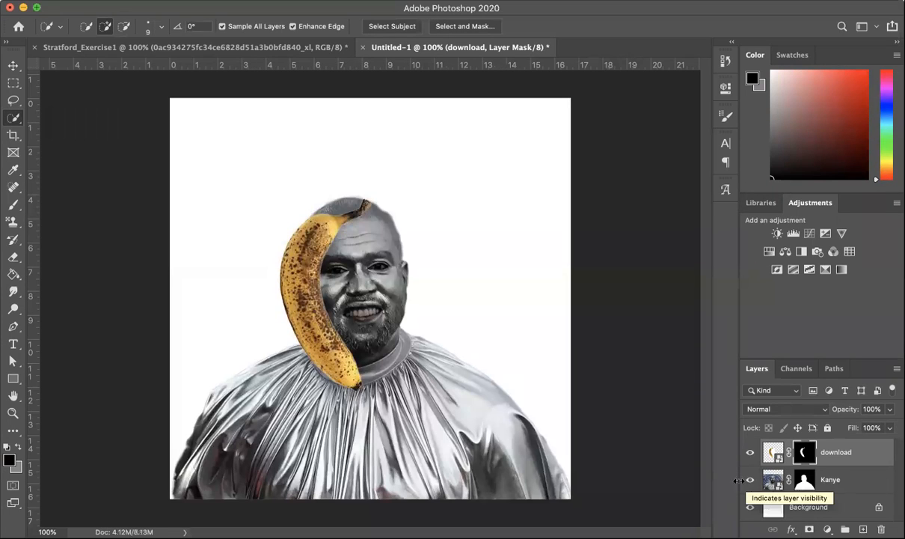
pyautogui.hotkey('ctrl', 't')
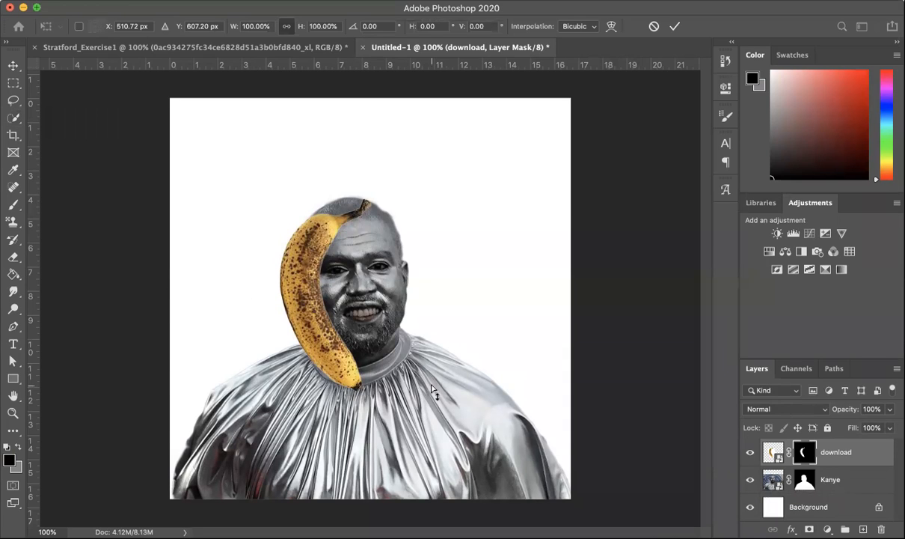
pyautogui.moveTo(426, 410); pyautogui.dragTo(370, 338)
pyautogui.moveTo(273, 258); pyautogui.dragTo(254, 337)
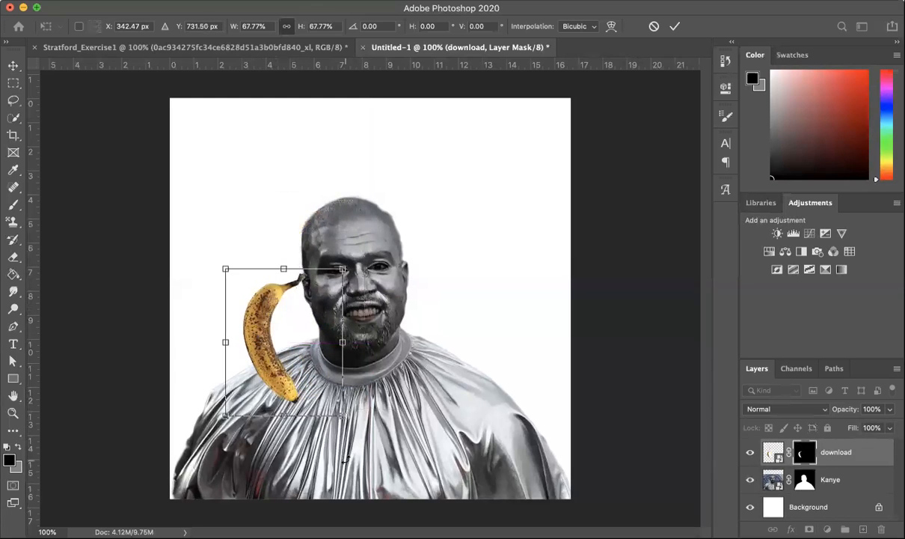
pyautogui.moveTo(348, 428); pyautogui.dragTo(359, 398)
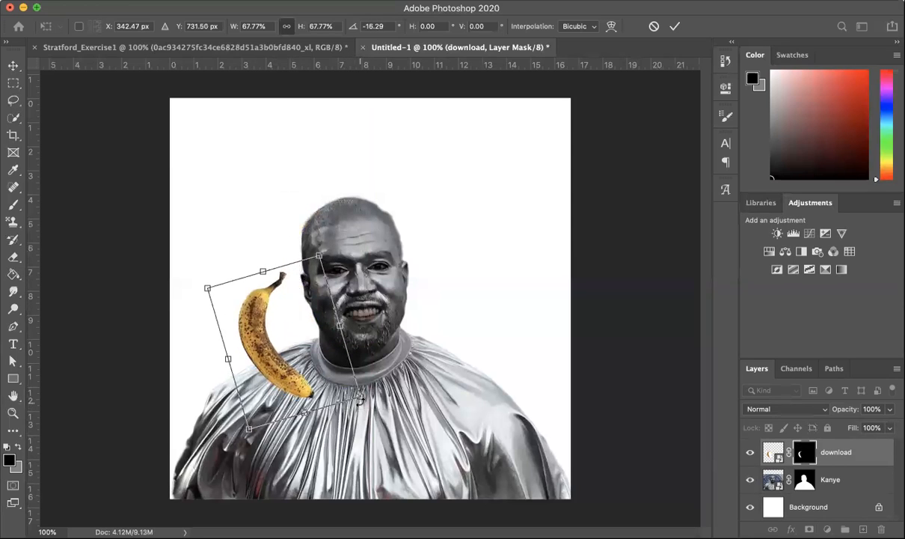
pyautogui.moveTo(303, 410); pyautogui.dragTo(297, 395)
pyautogui.moveTo(269, 349); pyautogui.dragTo(289, 340)
pyautogui.moveTo(374, 375); pyautogui.dragTo(360, 331)
pyautogui.moveTo(281, 317); pyautogui.dragTo(313, 320)
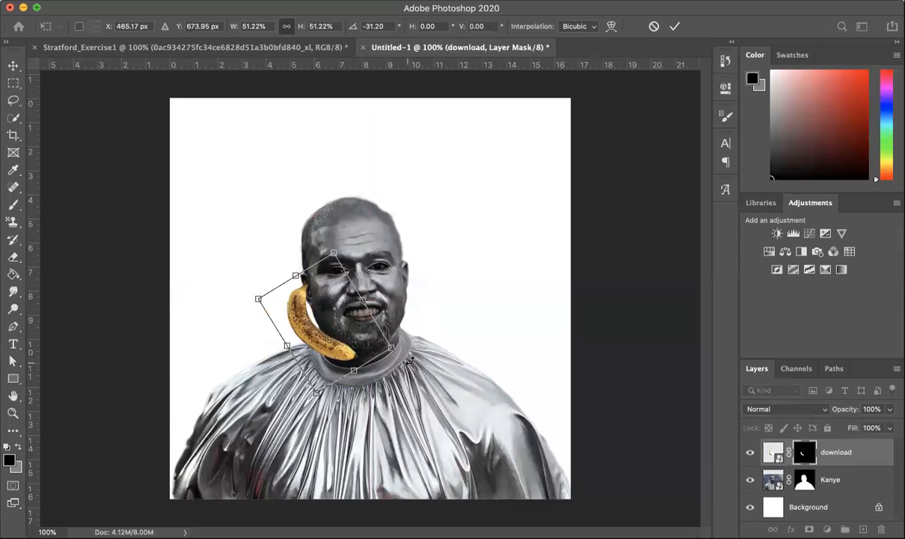
pyautogui.moveTo(387, 338); pyautogui.dragTo(408, 336)
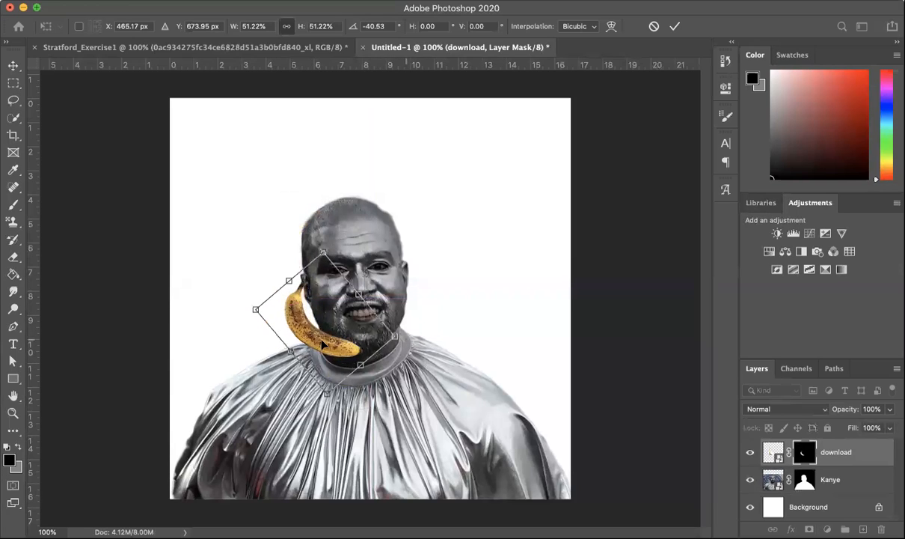
pyautogui.moveTo(313, 341); pyautogui.dragTo(313, 329)
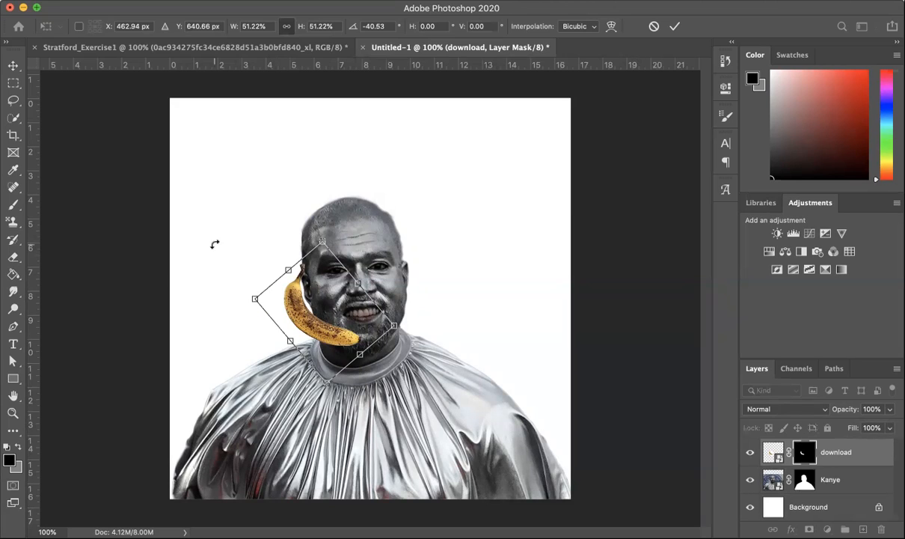
pyautogui.press('Return')
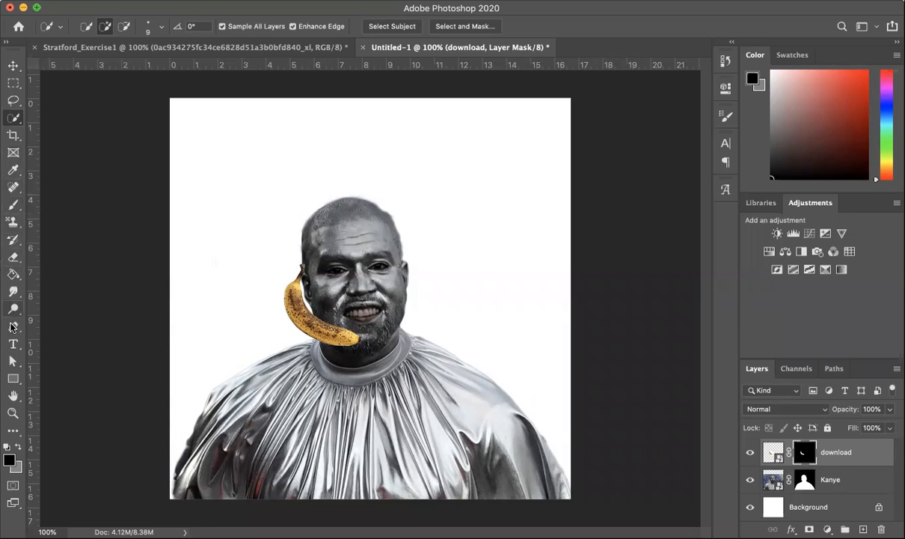
# Add a horizontal text box above the man's head reading "When you have to make an important phone call".
pyautogui.click(12, 347)
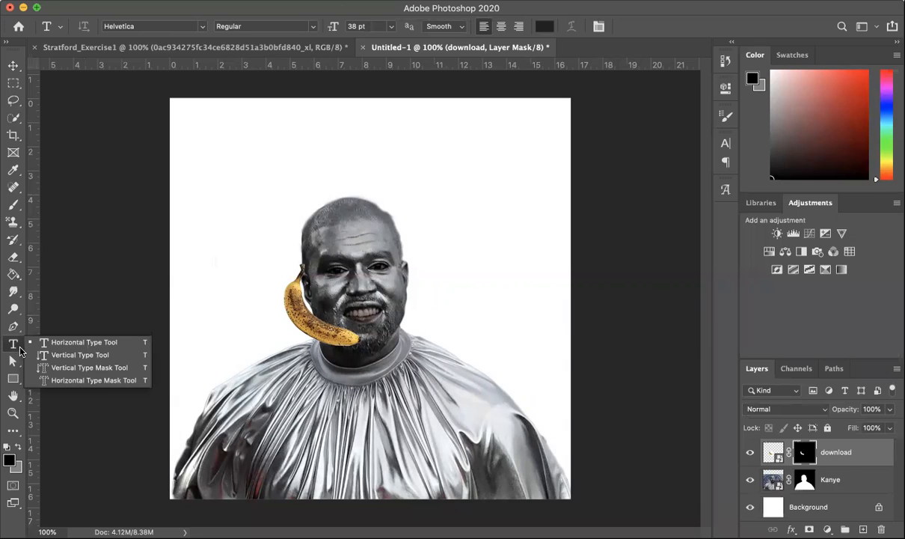
pyautogui.click(72, 344)
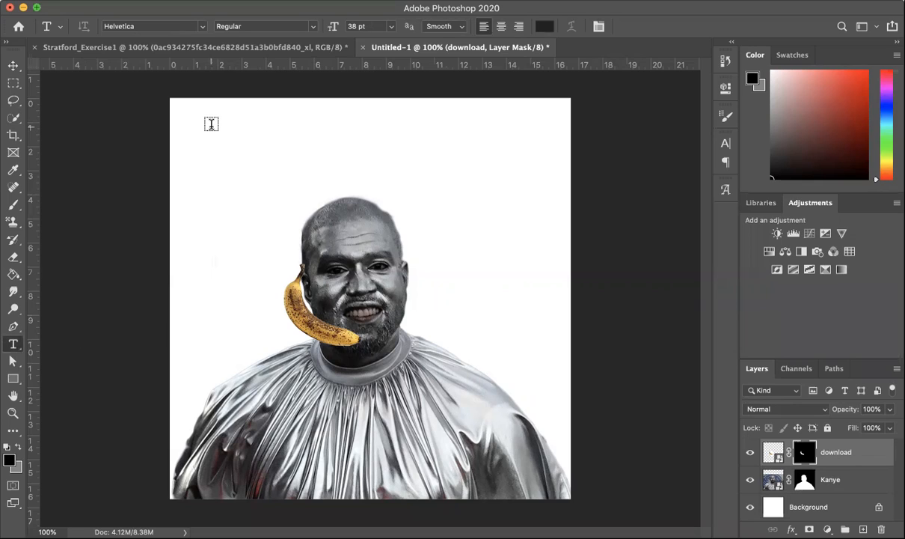
pyautogui.moveTo(206, 122); pyautogui.dragTo(485, 211)
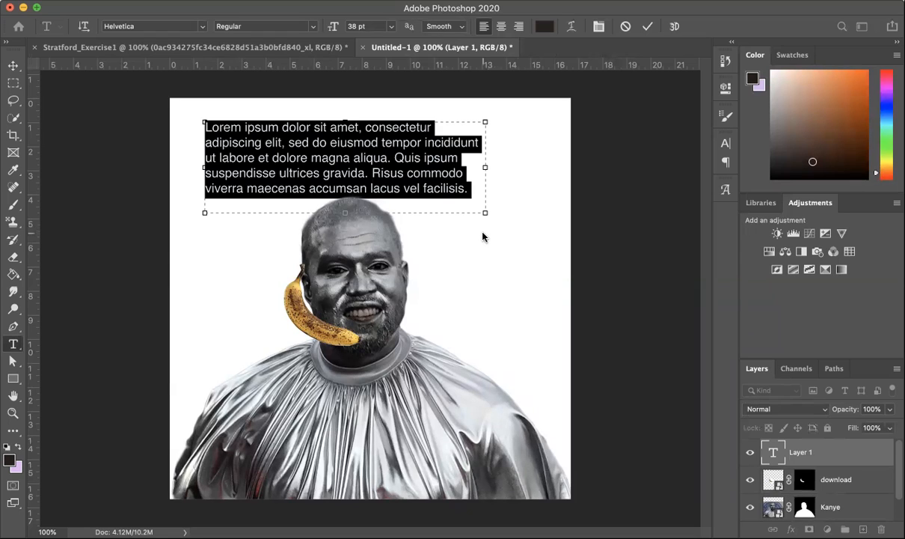
pyautogui.write('WhenY')
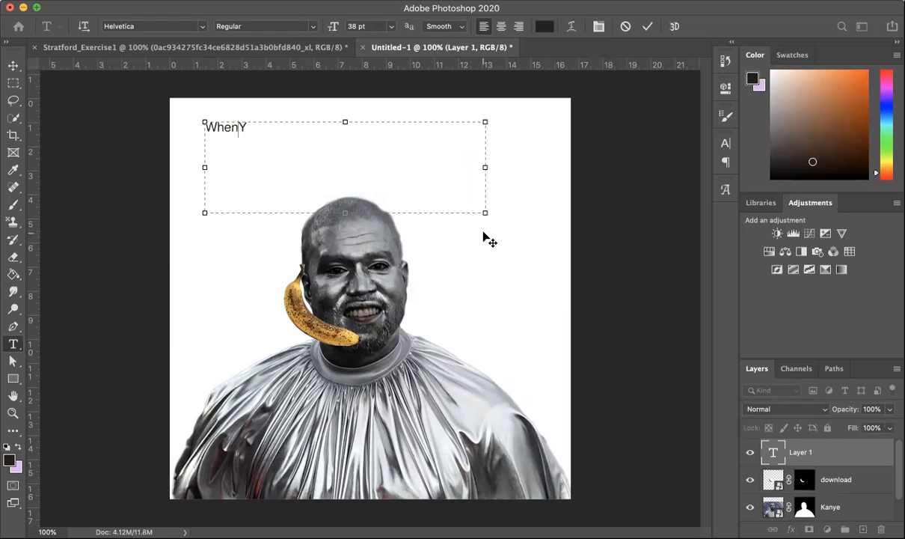
pyautogui.press('BackSpace')
pyautogui.write('you have')
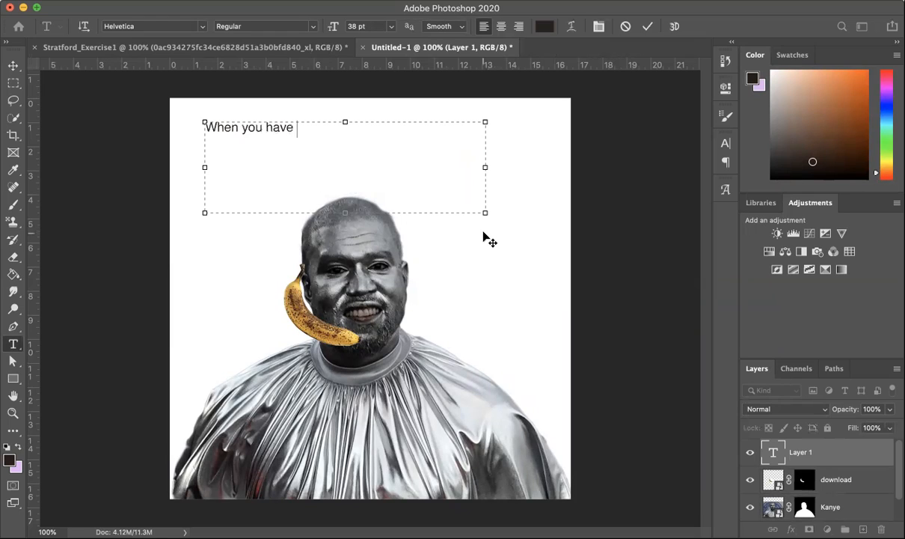
pyautogui.write(' to make ')
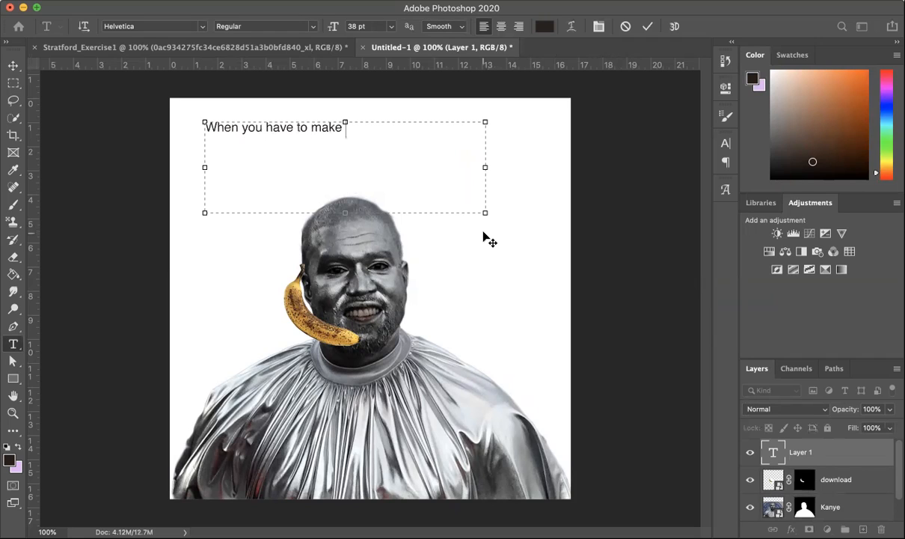
pyautogui.write('an important phone call')
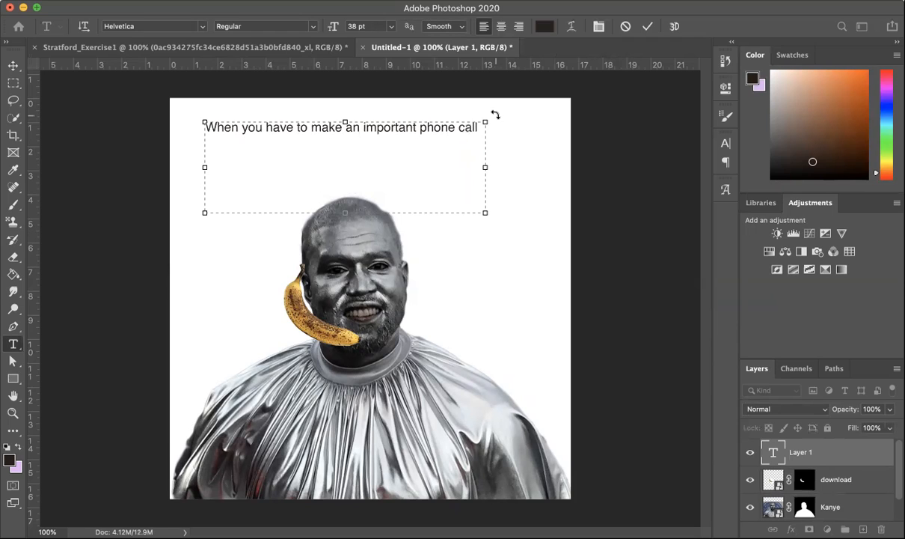
# Set the caption to 48 pt on a single line by widening its text box, and centre it above the man's head.
pyautogui.moveTo(488, 167); pyautogui.dragTo(546, 168)
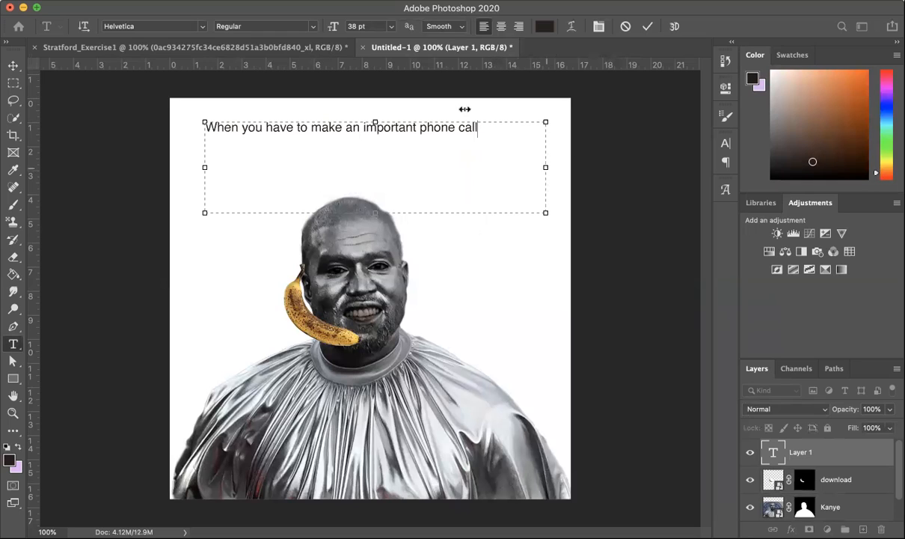
pyautogui.tripleClick(470, 127)
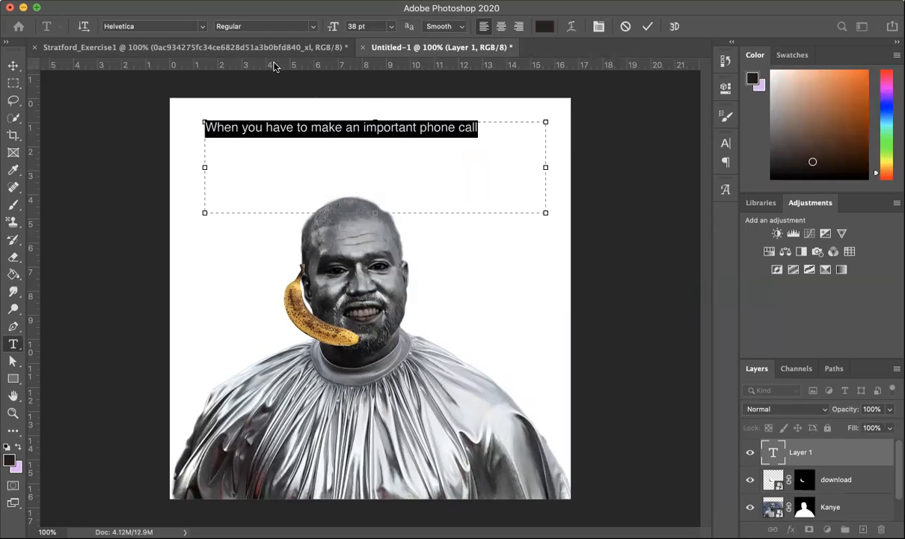
pyautogui.click(392, 27)
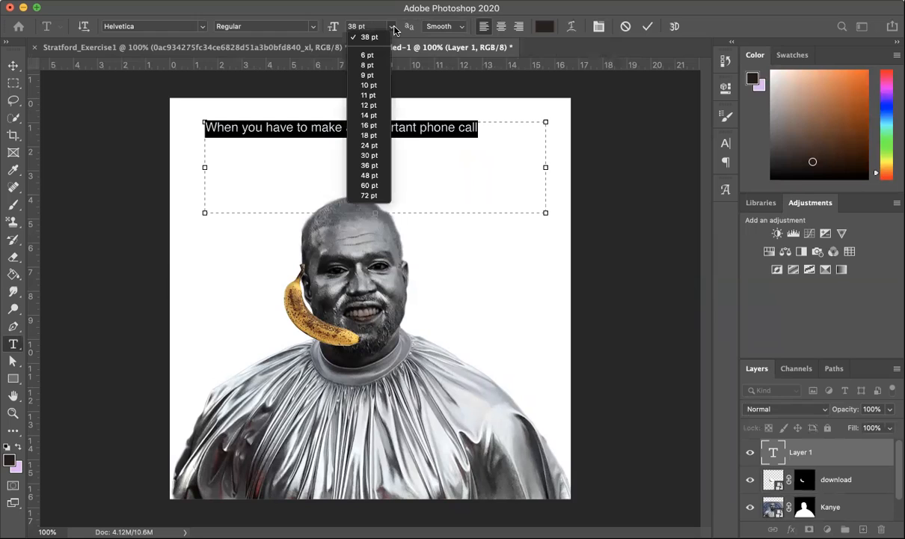
pyautogui.click(374, 177)
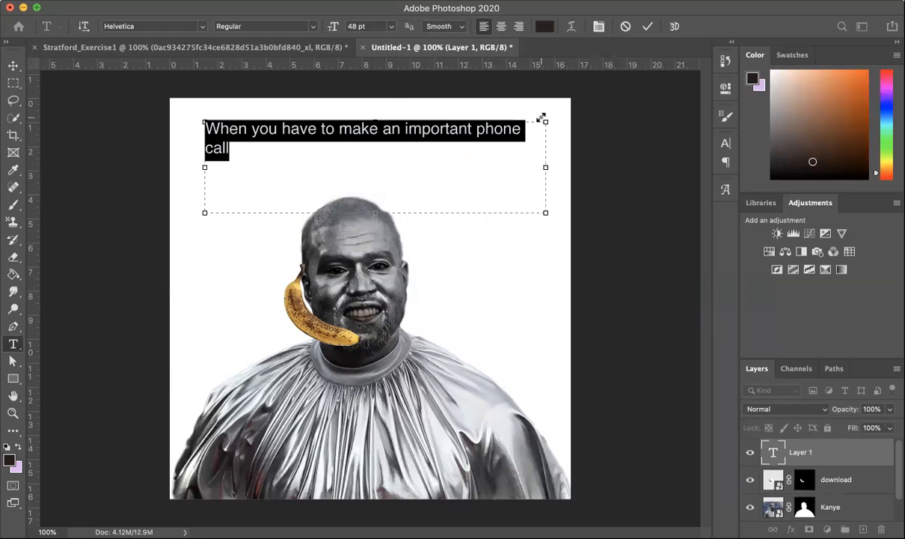
pyautogui.moveTo(549, 167); pyautogui.dragTo(580, 166)
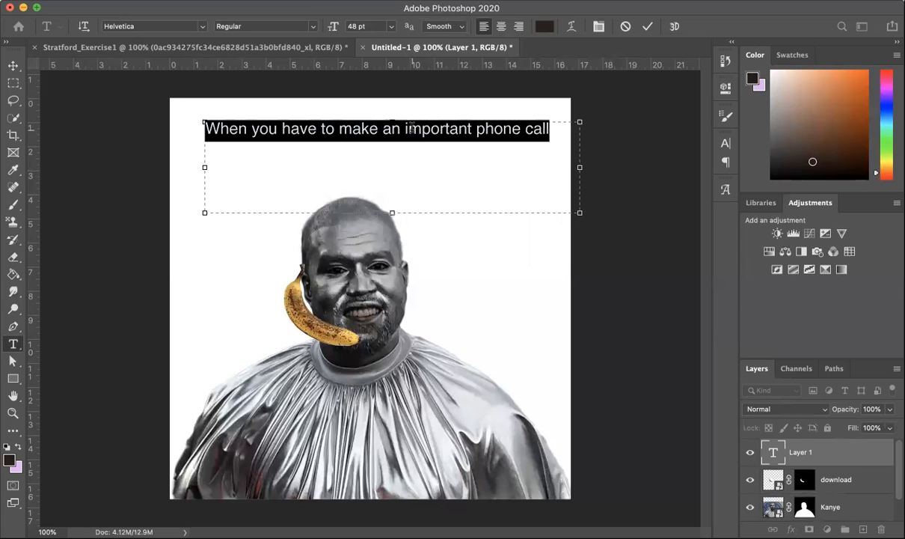
pyautogui.click(12, 65)
pyautogui.moveTo(293, 134); pyautogui.dragTo(275, 157)
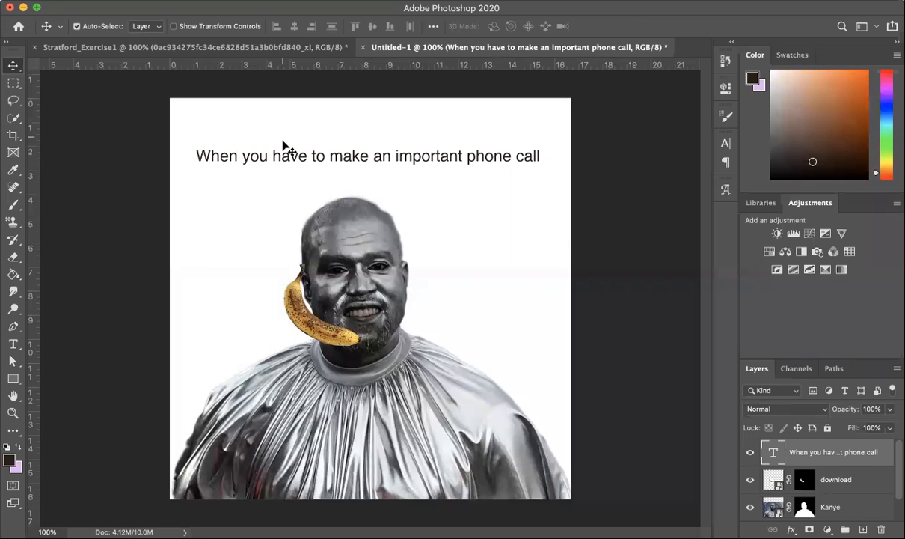
# Preview other fonts on the caption, including Avenir Next Condensed and Arial Narrow, and choose Helvetica again.
pyautogui.doubleClick(284, 149)
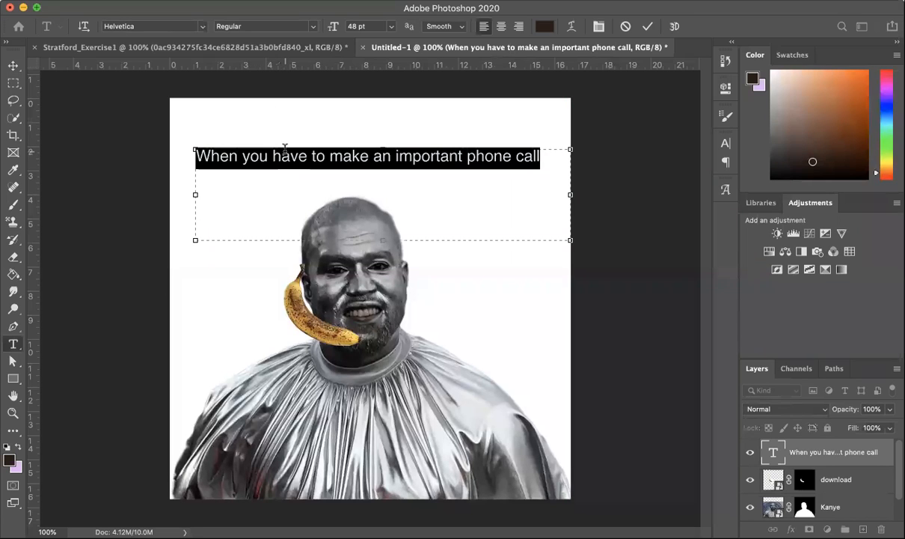
pyautogui.click(199, 27)
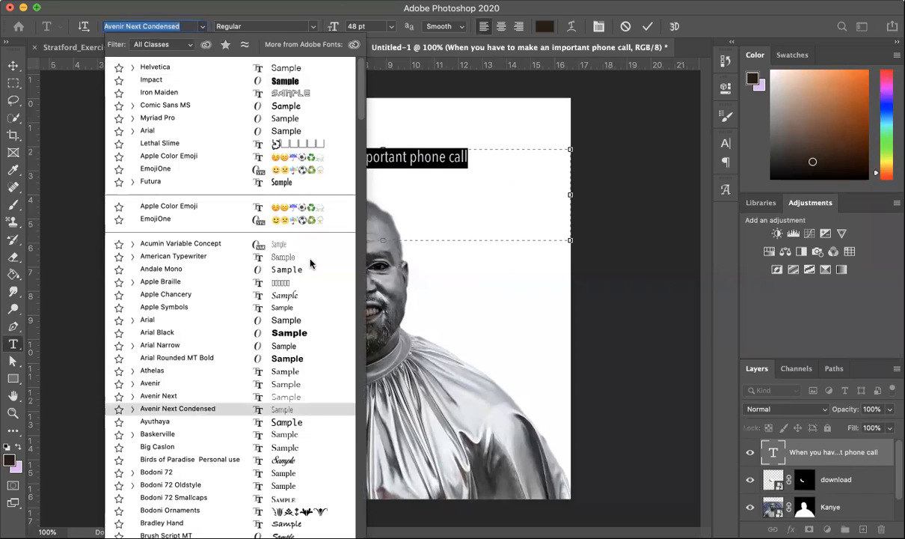
pyautogui.press('Up')
pyautogui.press('Up')
pyautogui.press('Up')
pyautogui.press('Up')
pyautogui.press('Up')
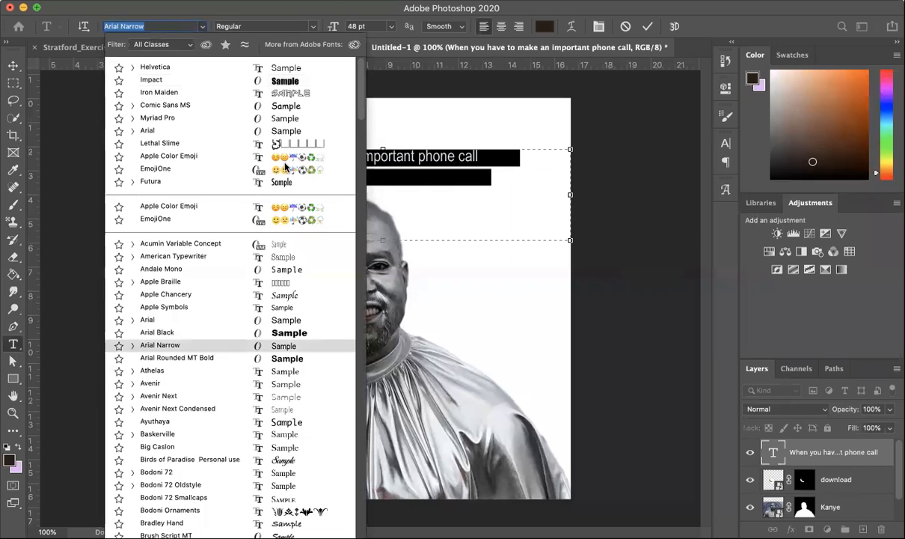
pyautogui.click(265, 66)
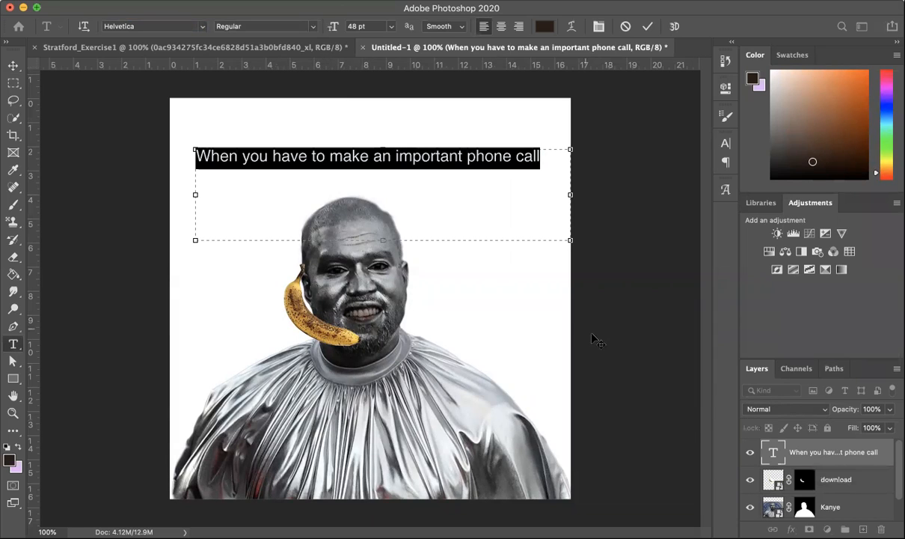
pyautogui.click(14, 66)
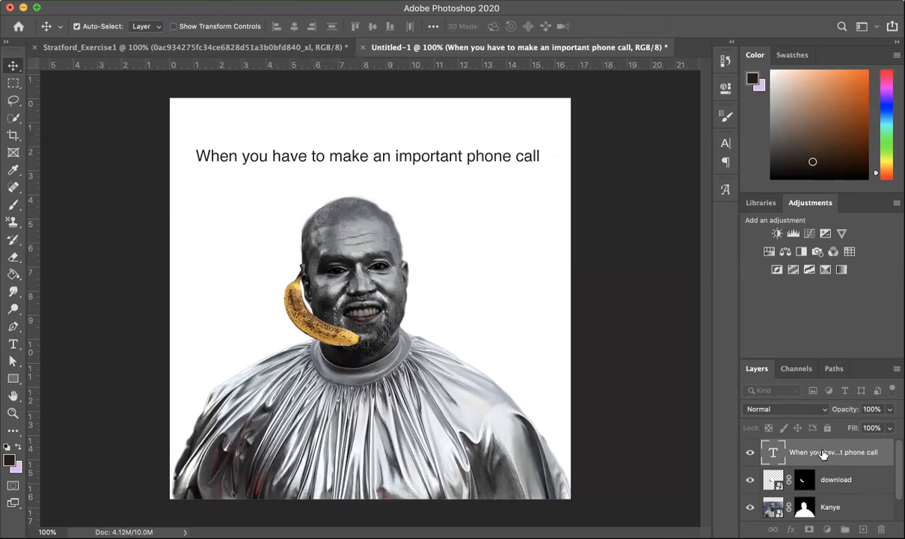
# Move the caption layer beneath the Kanye layer and shift the text down behind the man's face.
pyautogui.moveTo(822, 453); pyautogui.dragTo(816, 513)
pyautogui.scroll(-2, 819, 483)
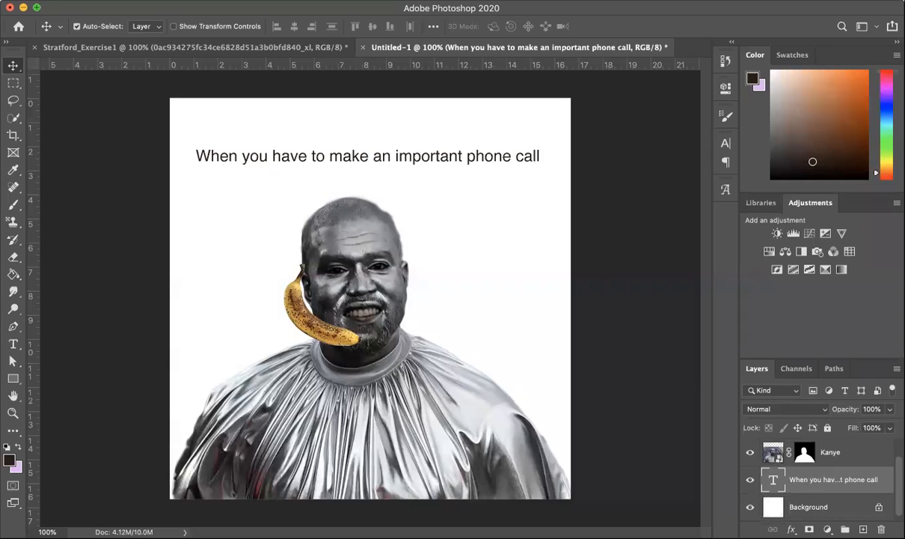
pyautogui.doubleClick(458, 161)
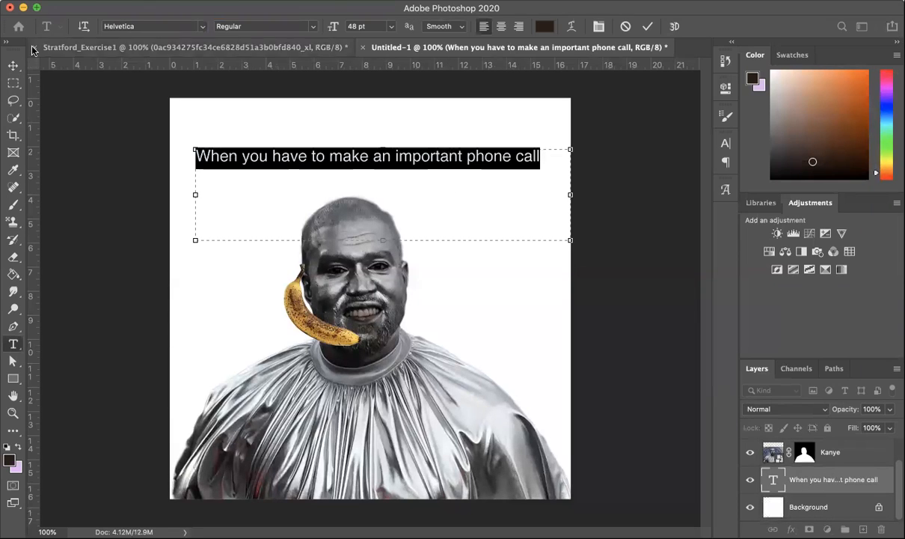
pyautogui.click(13, 66)
pyautogui.moveTo(300, 159); pyautogui.dragTo(299, 309)
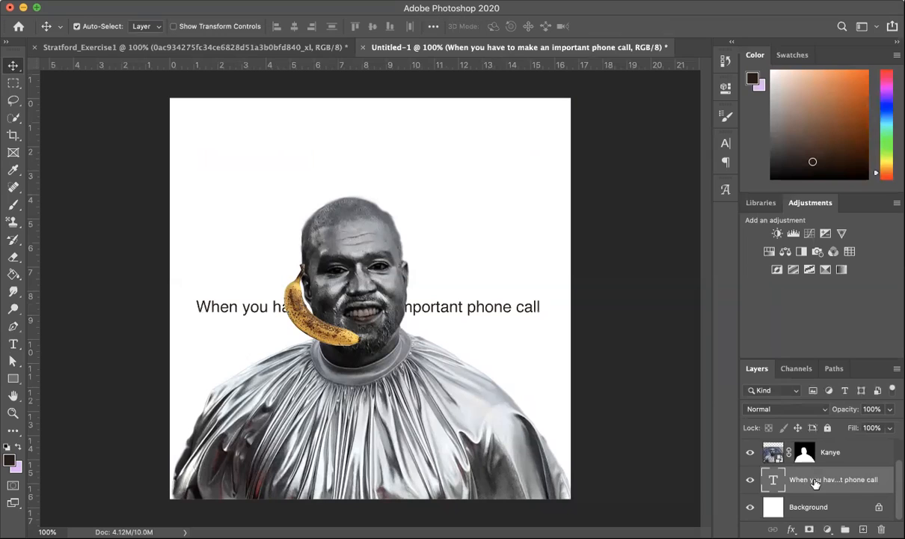
# Bring the caption layer back to the top of the stack and move the text to just above the man's head.
pyautogui.moveTo(815, 483); pyautogui.dragTo(767, 411)
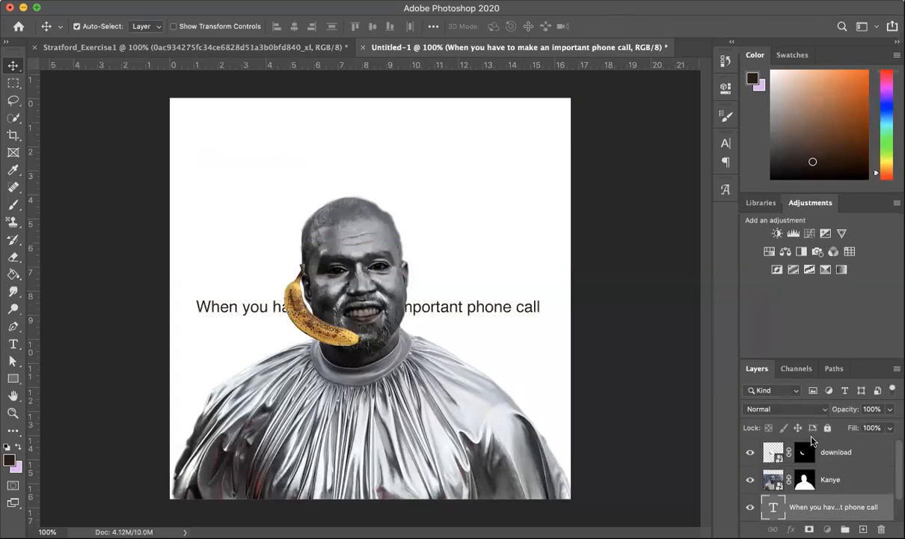
pyautogui.moveTo(831, 468); pyautogui.dragTo(790, 466)
pyautogui.moveTo(860, 482); pyautogui.dragTo(812, 434)
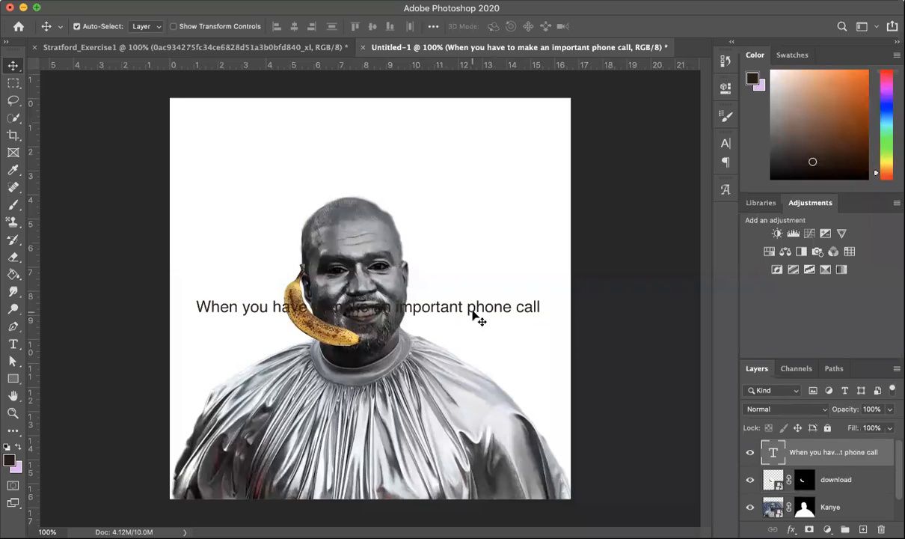
pyautogui.moveTo(475, 303); pyautogui.dragTo(469, 182)
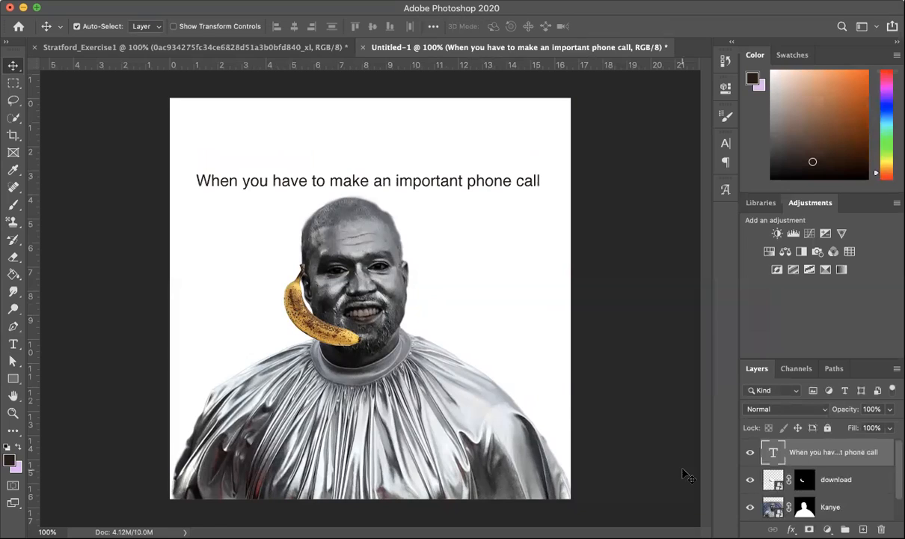
# Hide the caption layer and show it again to compare the composite without the text.
pyautogui.click(750, 453)
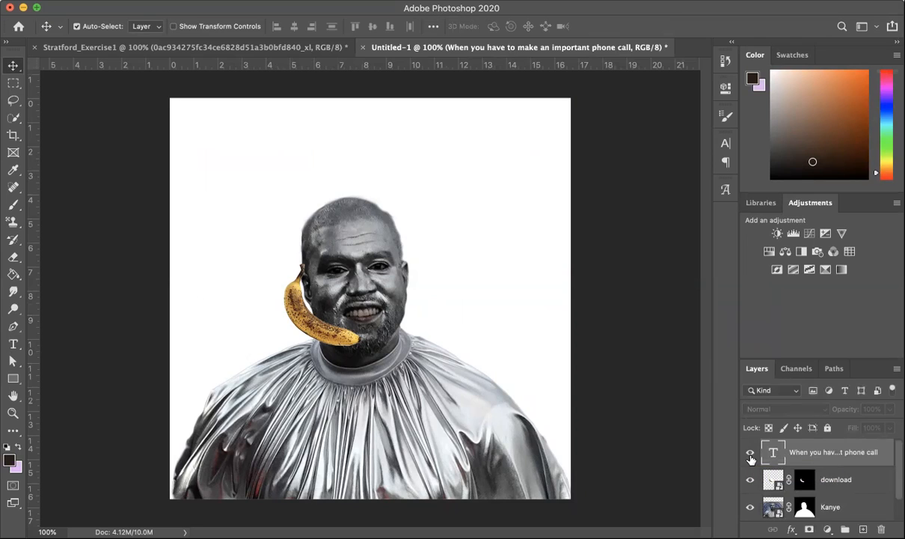
pyautogui.click(751, 456)
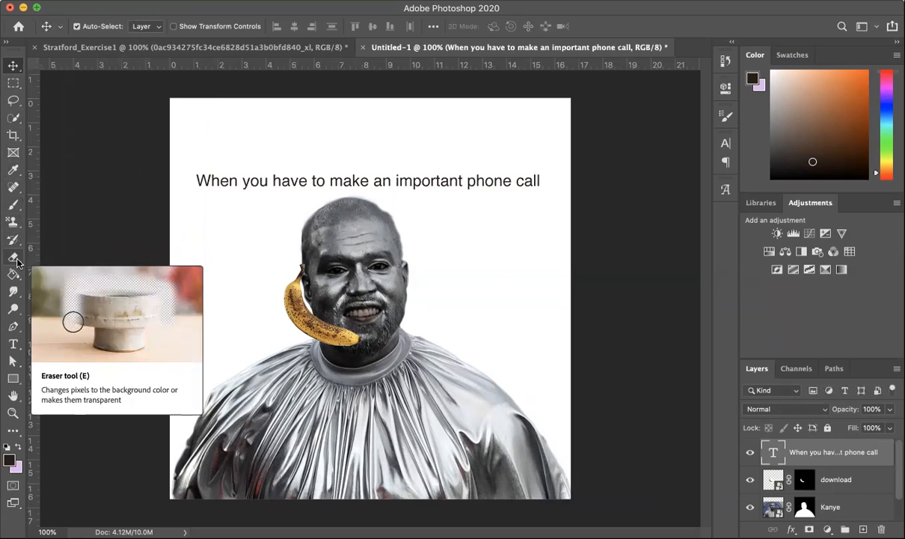
pyautogui.click(20, 174)
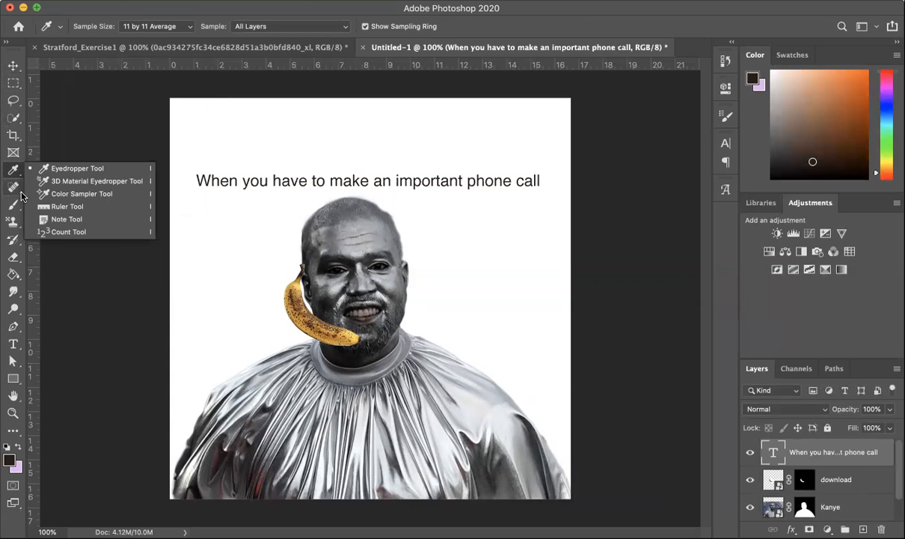
pyautogui.click(21, 196)
pyautogui.click(20, 196)
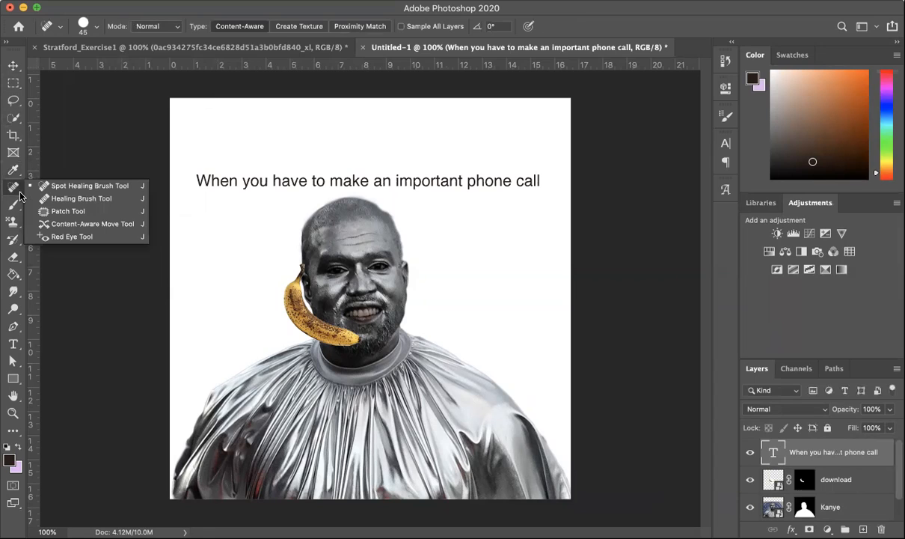
pyautogui.click(20, 212)
pyautogui.click(21, 214)
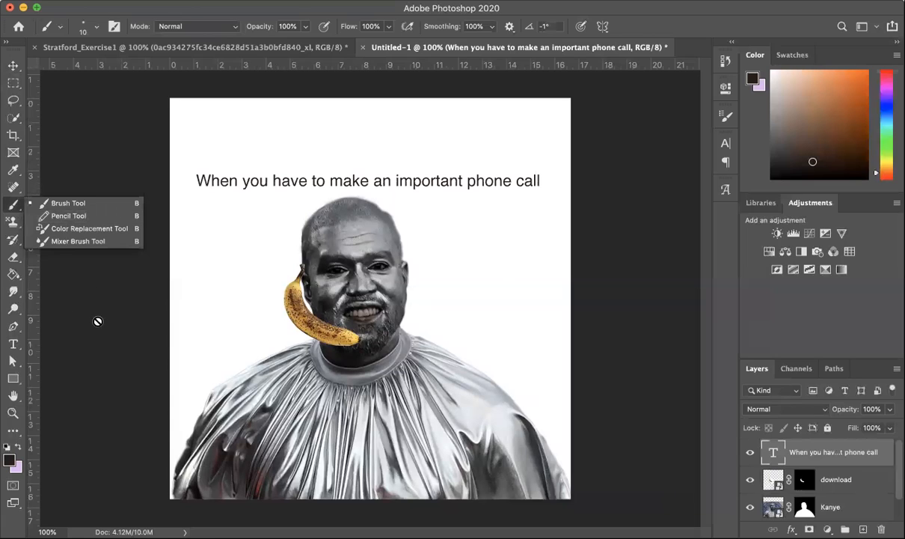
pyautogui.click(11, 117)
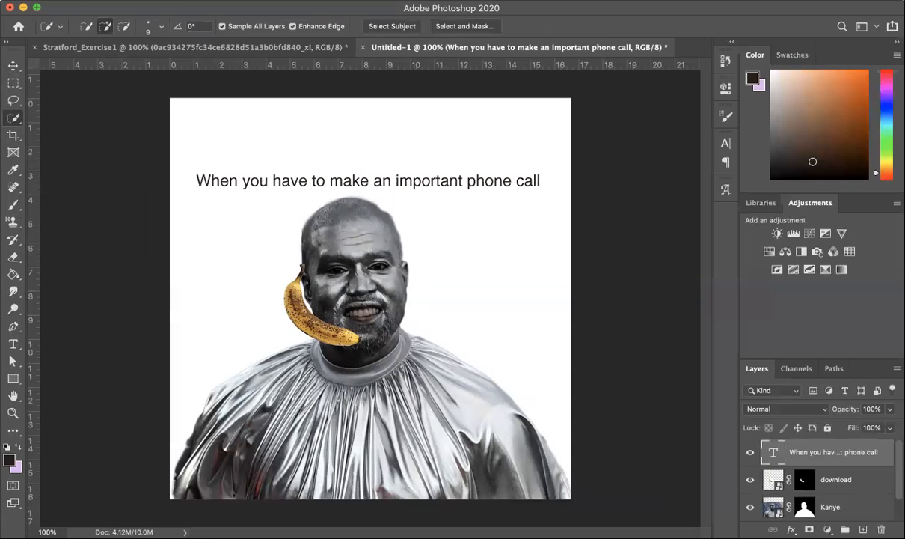